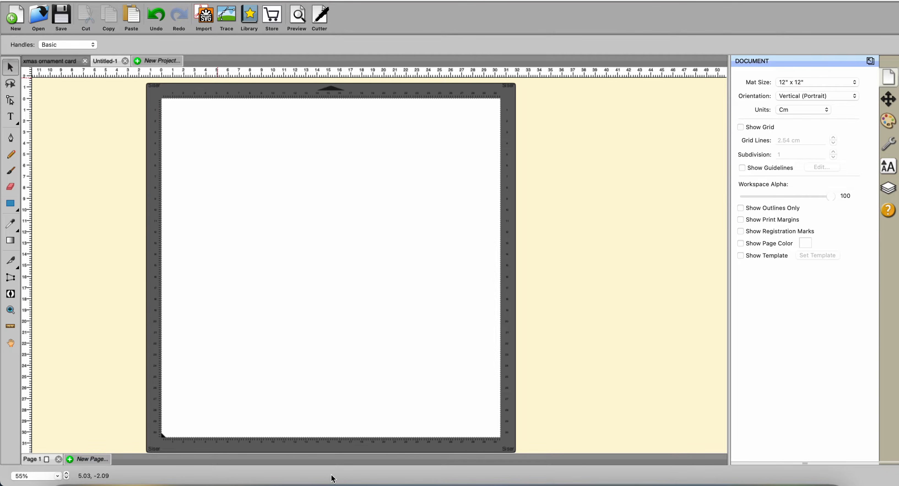
# Insert the A6 Rectangle from the library's Basic Shapes and place it on the mat, left of centre
pyautogui.click(250, 16)
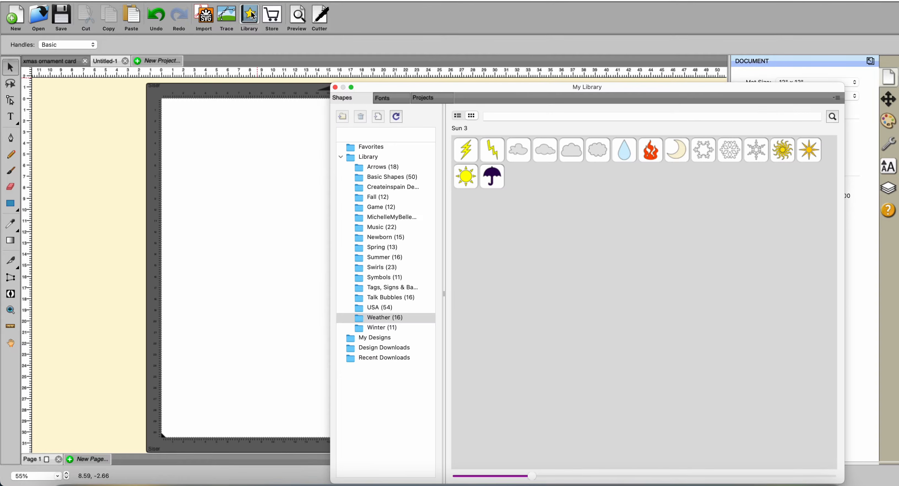
pyautogui.click(401, 177)
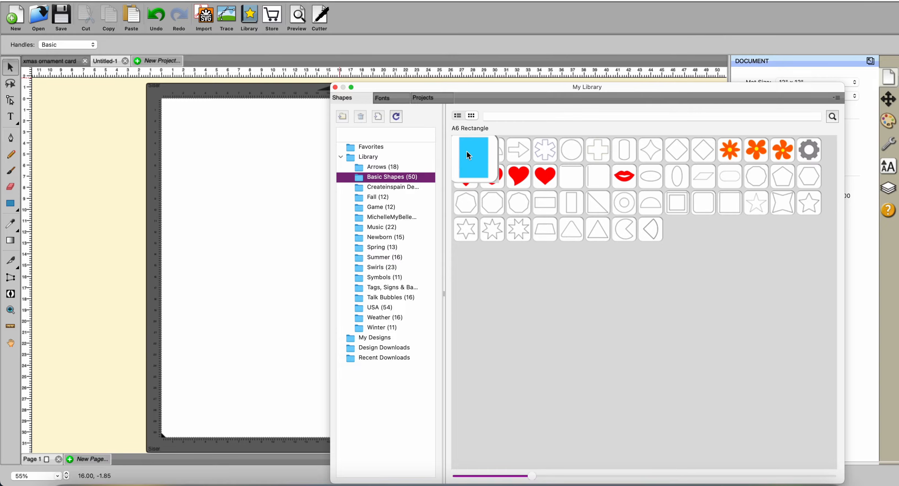
pyautogui.doubleClick(468, 155)
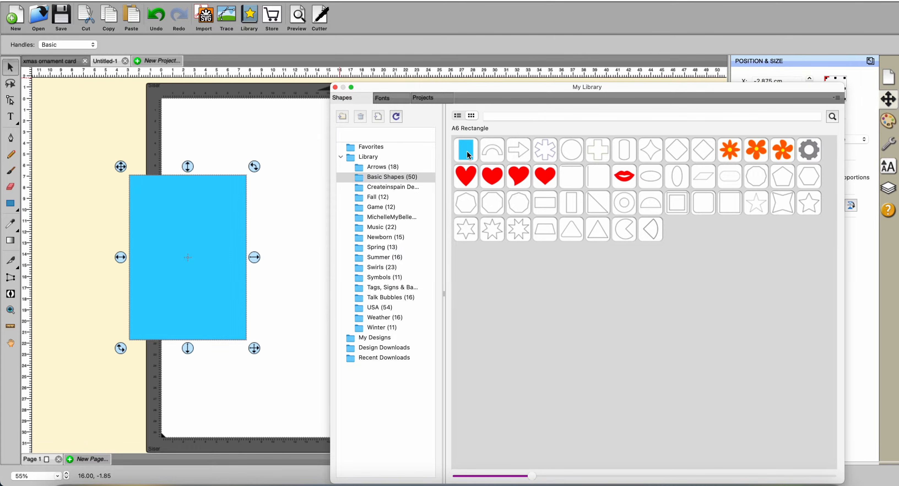
pyautogui.click(336, 87)
pyautogui.moveTo(231, 212); pyautogui.dragTo(339, 204)
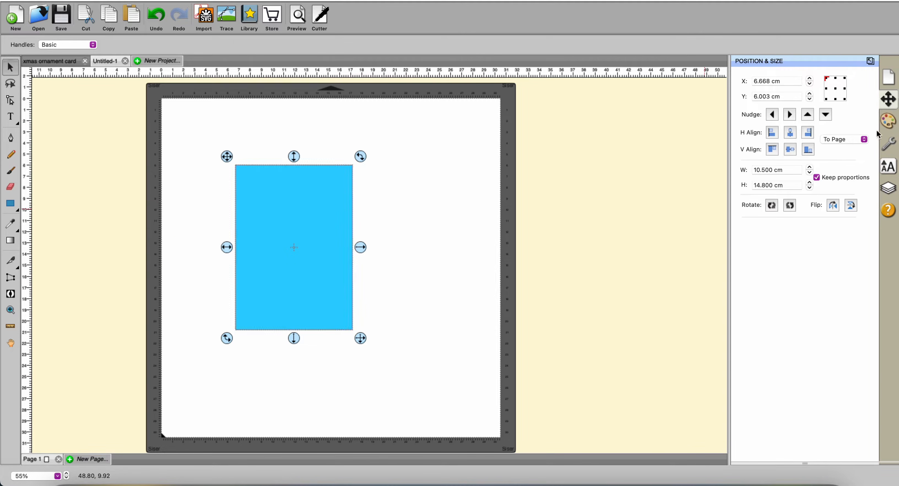
# Set the A6 rectangle's fill to None
pyautogui.click(889, 122)
pyautogui.click(822, 81)
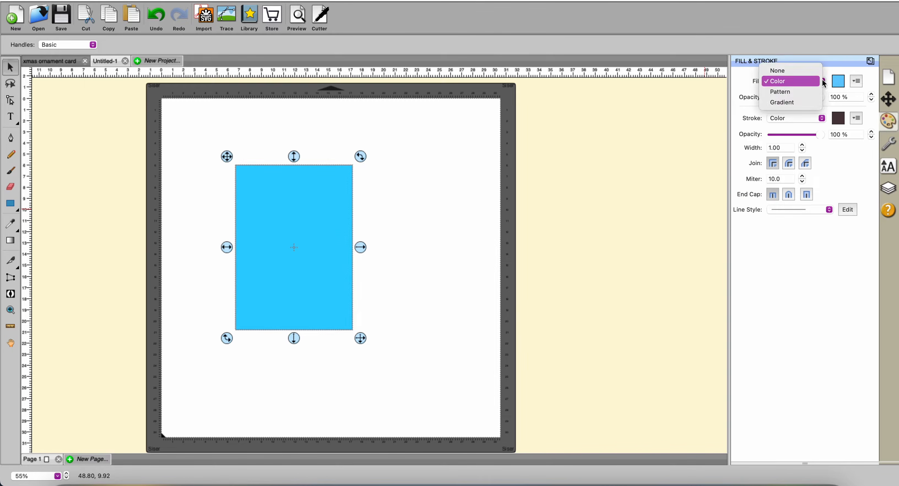
pyautogui.click(809, 71)
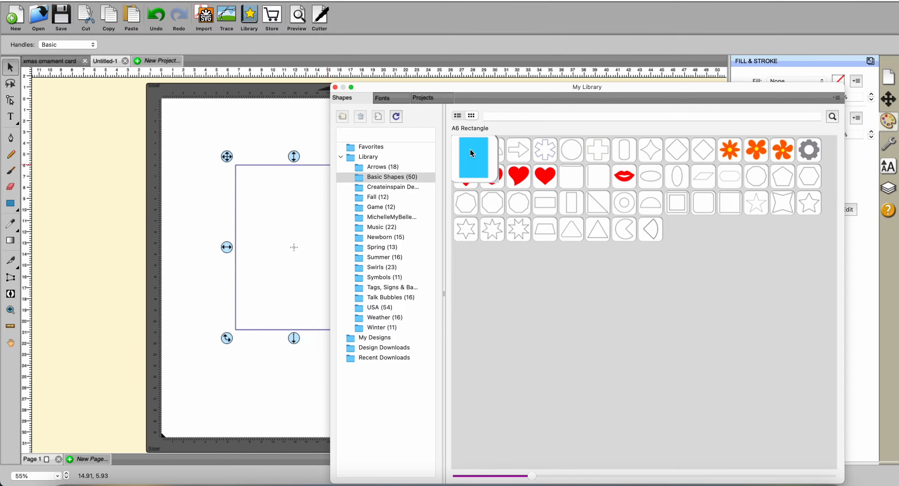
# Insert a second A6 Rectangle, scale it to about 7.7 × 10.85 cm, and place it to the right of the first
pyautogui.doubleClick(470, 149)
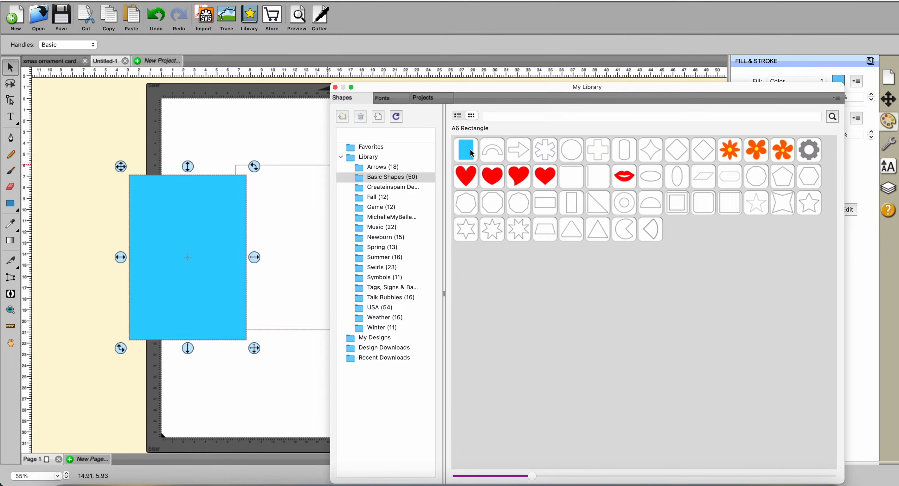
pyautogui.click(335, 87)
pyautogui.moveTo(129, 174); pyautogui.dragTo(194, 270)
pyautogui.moveTo(167, 227); pyautogui.dragTo(288, 233)
pyautogui.moveTo(321, 274); pyautogui.dragTo(339, 319)
pyautogui.moveTo(307, 251); pyautogui.dragTo(445, 249)
# Apply Round Corners to the smaller blue rectangle with the Rounded Inset style and a 1.15 cm radius
pyautogui.click(190, 0)
pyautogui.click(216, 172)
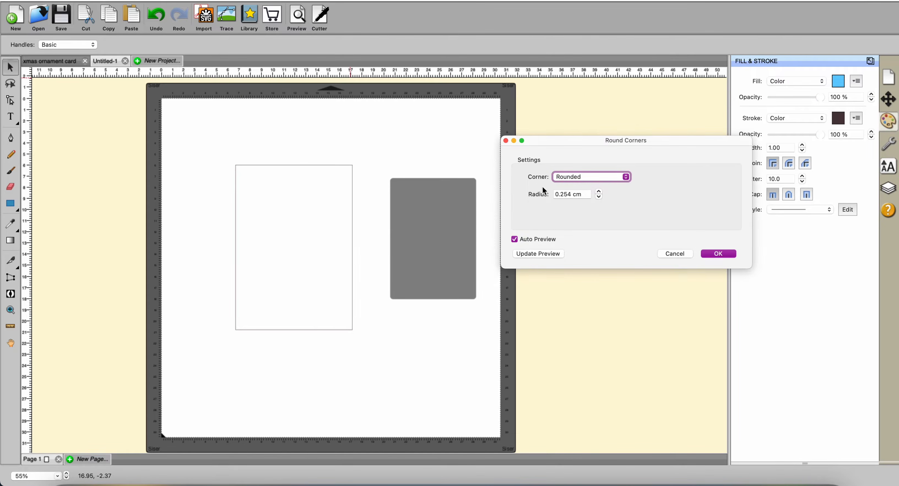
pyautogui.click(626, 178)
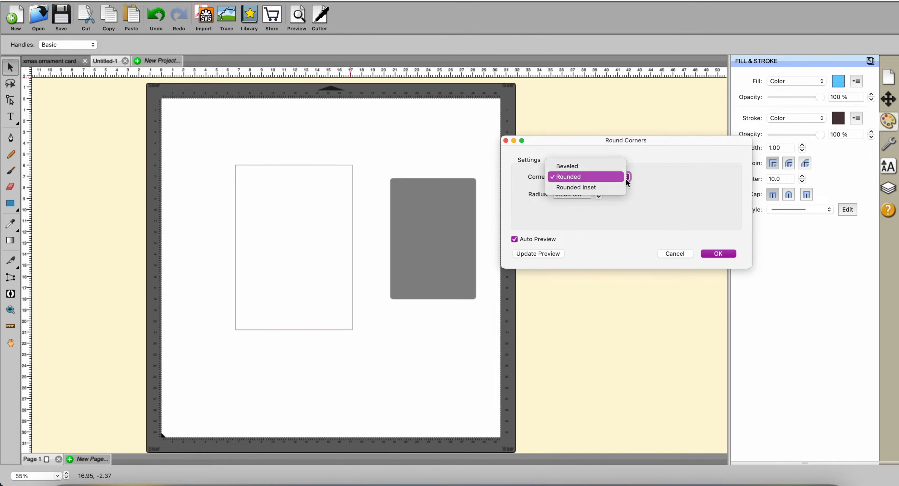
pyautogui.click(589, 190)
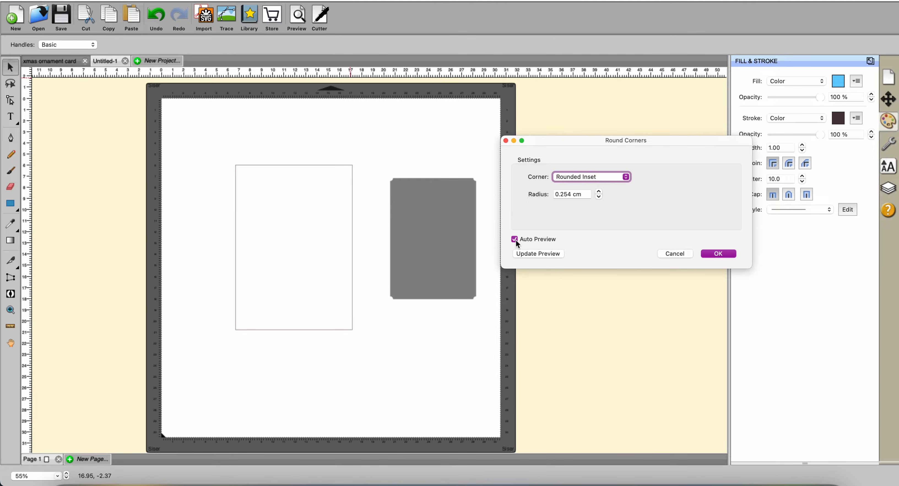
pyautogui.click(598, 192)
pyautogui.click(599, 192)
pyautogui.click(599, 192)
pyautogui.click(599, 193)
pyautogui.click(599, 192)
pyautogui.click(598, 192)
pyautogui.click(598, 192)
pyautogui.click(599, 193)
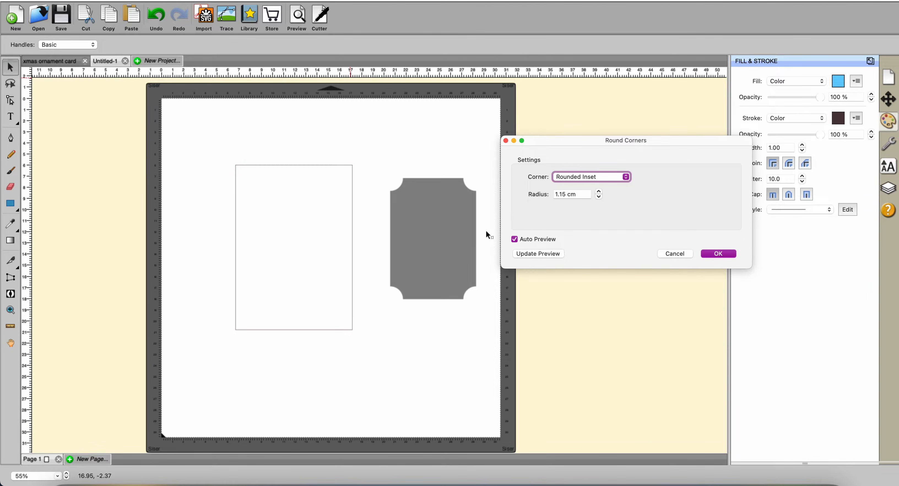
pyautogui.click(709, 252)
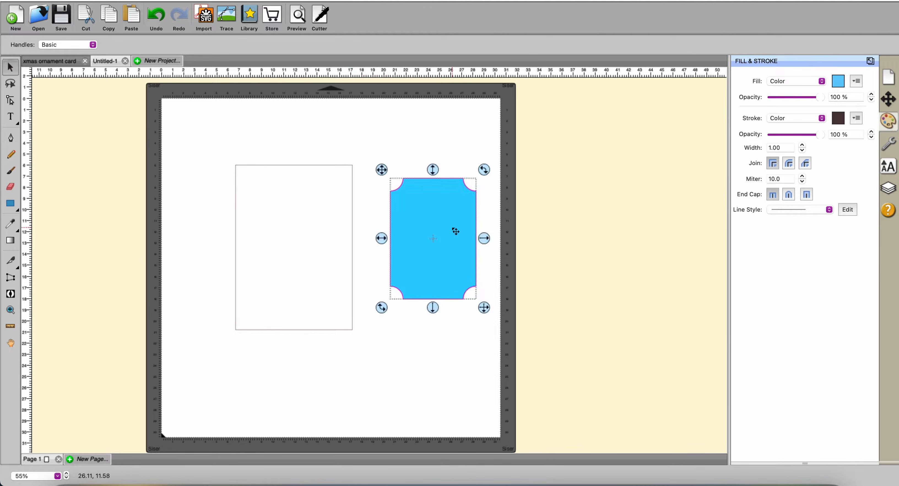
# Add an outline-only Shadow Layer of 0.600 cm around the inset-cornered blue panel
pyautogui.click(288, 0)
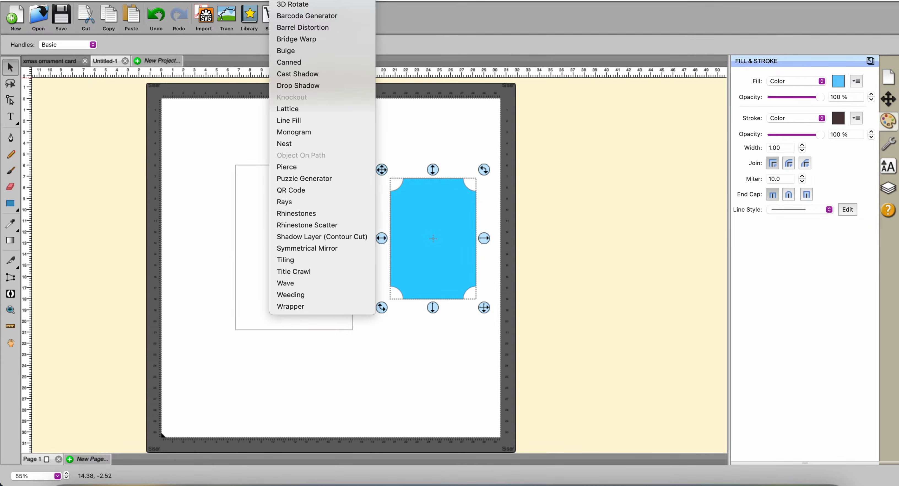
pyautogui.click(315, 237)
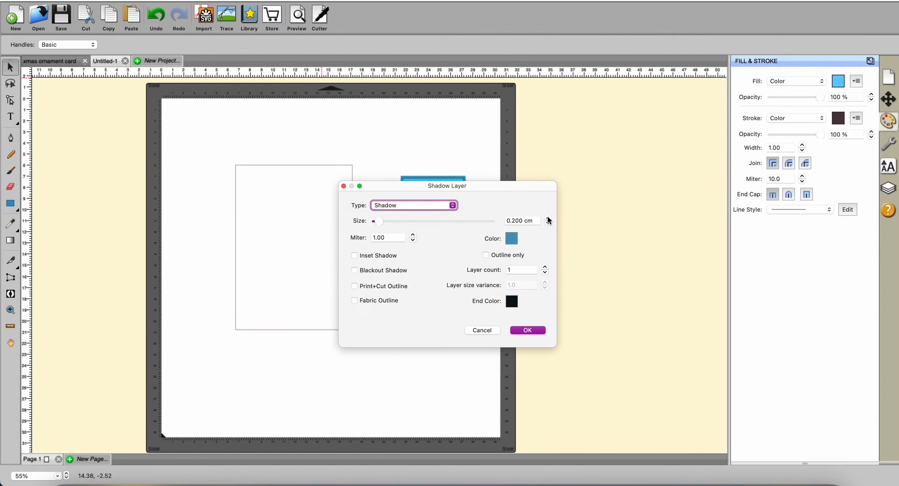
pyautogui.click(547, 218)
pyautogui.click(548, 218)
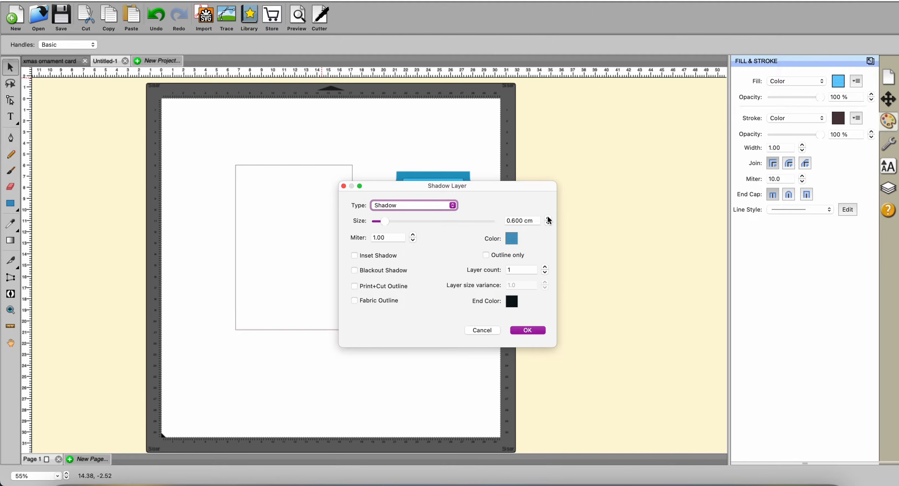
pyautogui.click(486, 255)
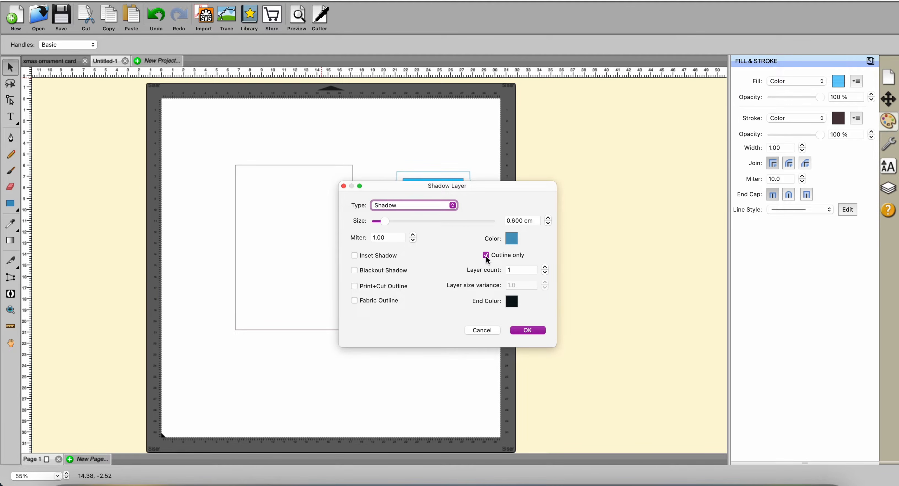
pyautogui.moveTo(509, 188); pyautogui.dragTo(700, 180)
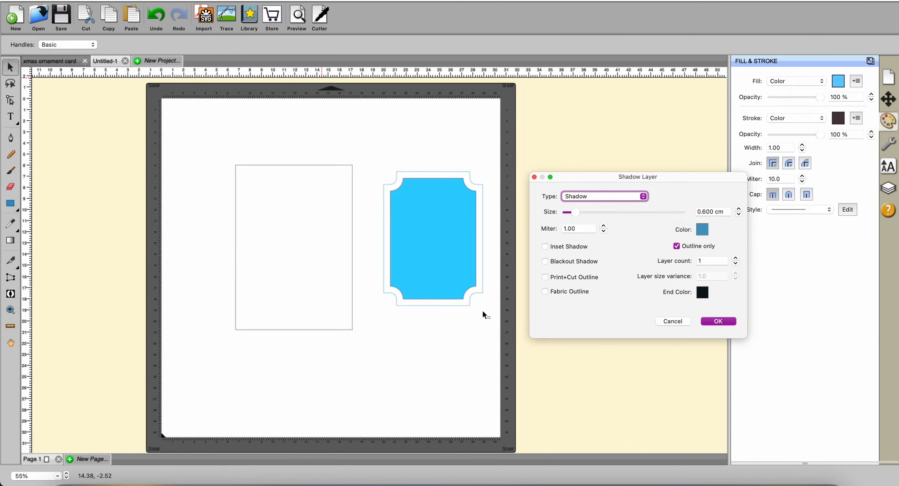
pyautogui.click(719, 322)
pyautogui.click(544, 372)
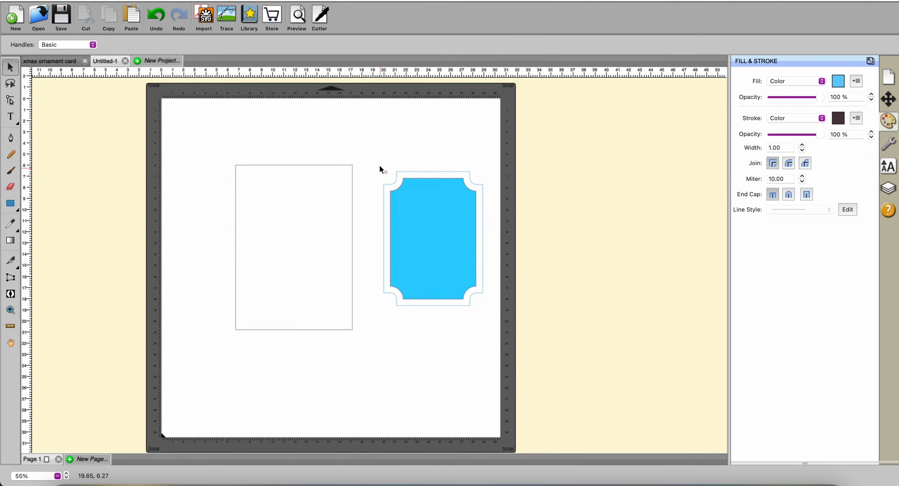
# Duplicate the blue panel together with its shadow outline and move the copy off the mat to the right
pyautogui.moveTo(370, 154); pyautogui.dragTo(522, 376)
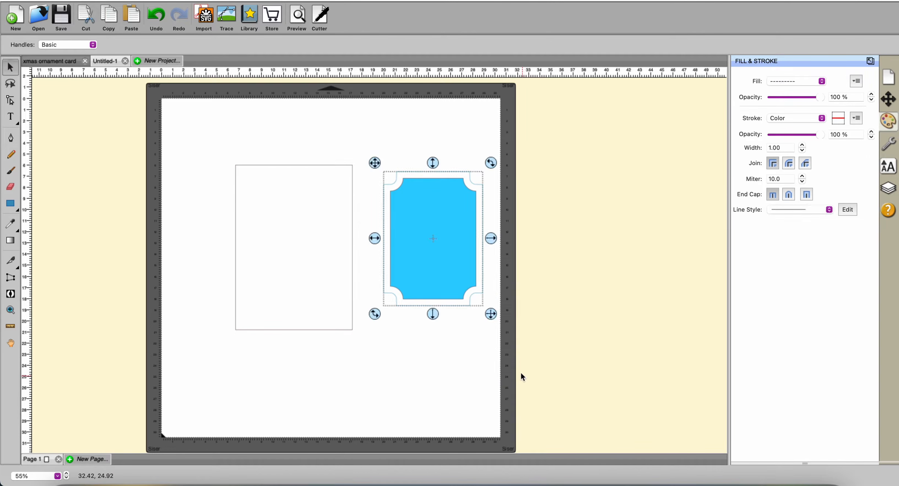
pyautogui.rightClick(459, 234)
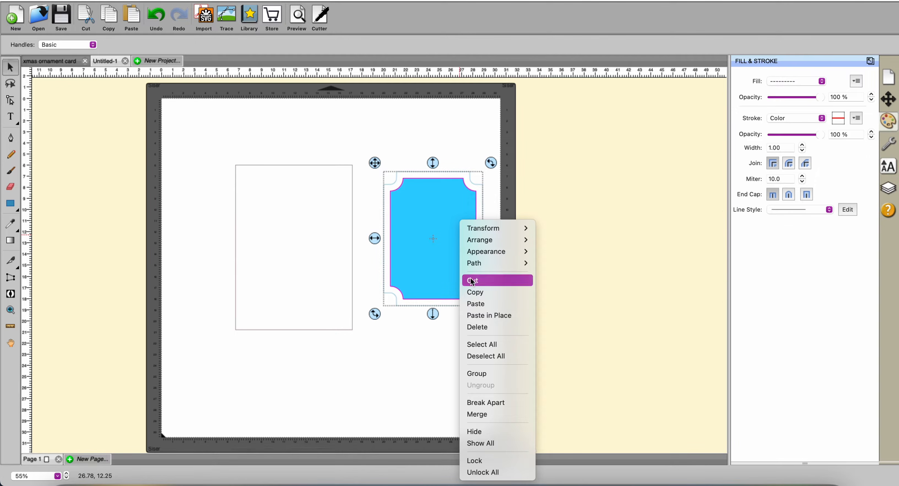
pyautogui.click(473, 293)
pyautogui.rightClick(529, 207)
pyautogui.click(536, 290)
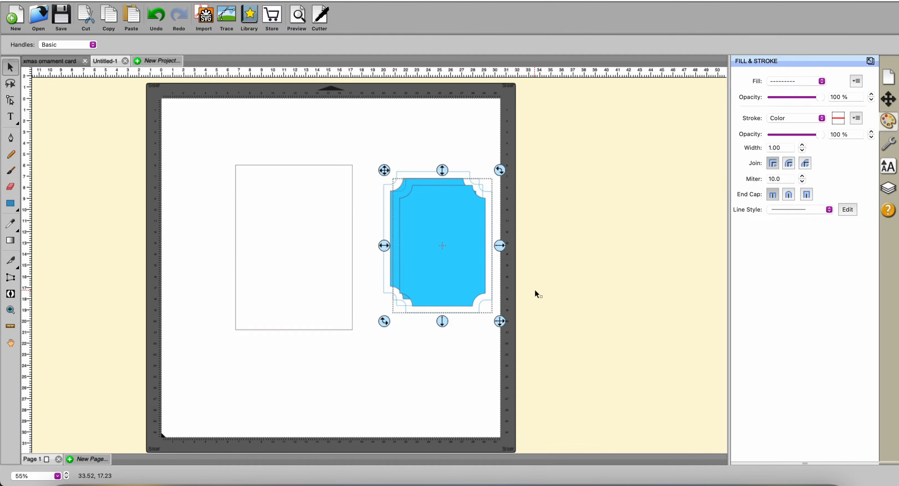
pyautogui.press('Right')
pyautogui.press('Right')
pyautogui.press('Right')
pyautogui.press('Right')
pyautogui.press('Right')
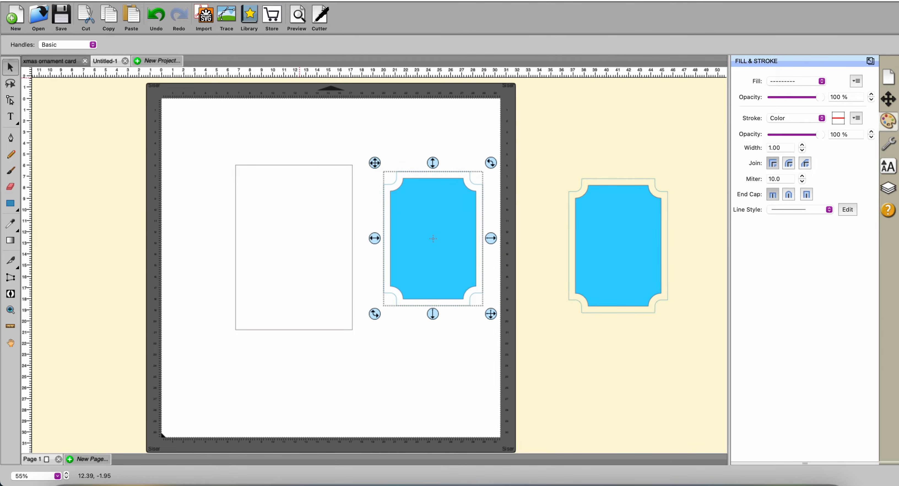
# Apply Exclude to the original panel and its outline to form a frame, and shift the frame toward the mat's right edge
pyautogui.click(196, 0)
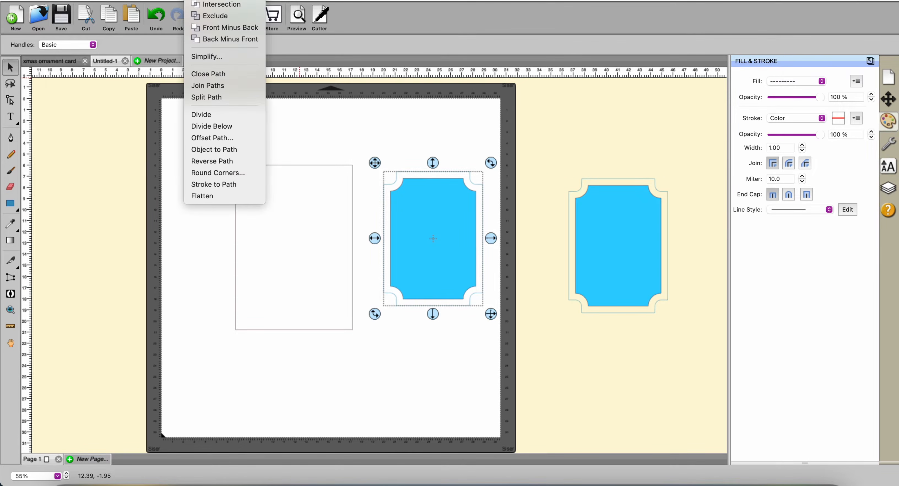
pyautogui.click(208, 15)
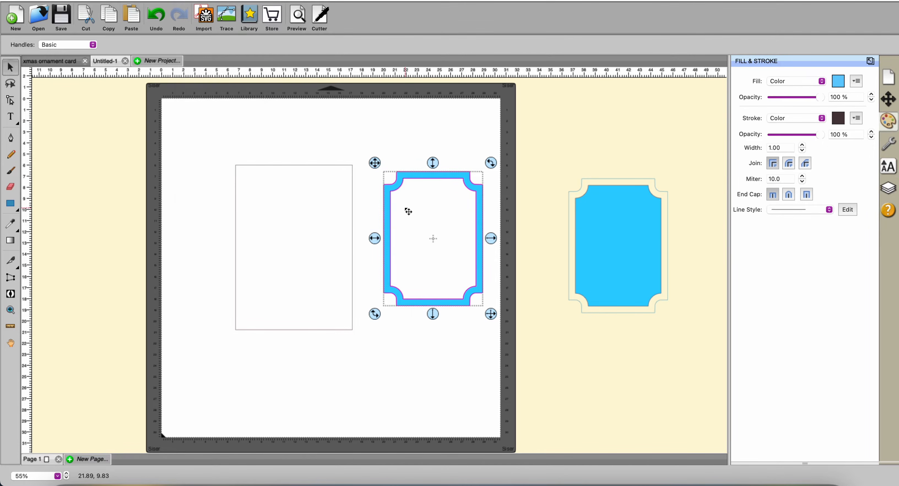
pyautogui.moveTo(482, 222); pyautogui.dragTo(515, 198)
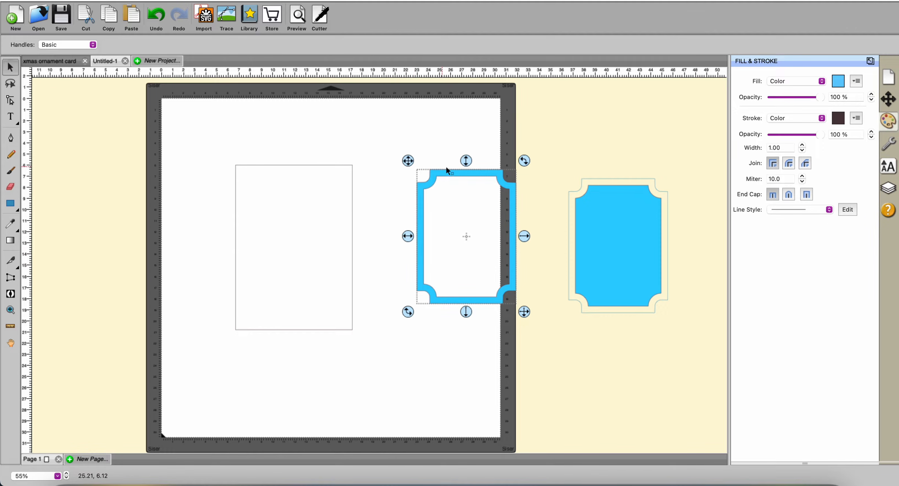
# Move the copied blue panel from its outline into the unfilled A6 rectangle
pyautogui.click(628, 262)
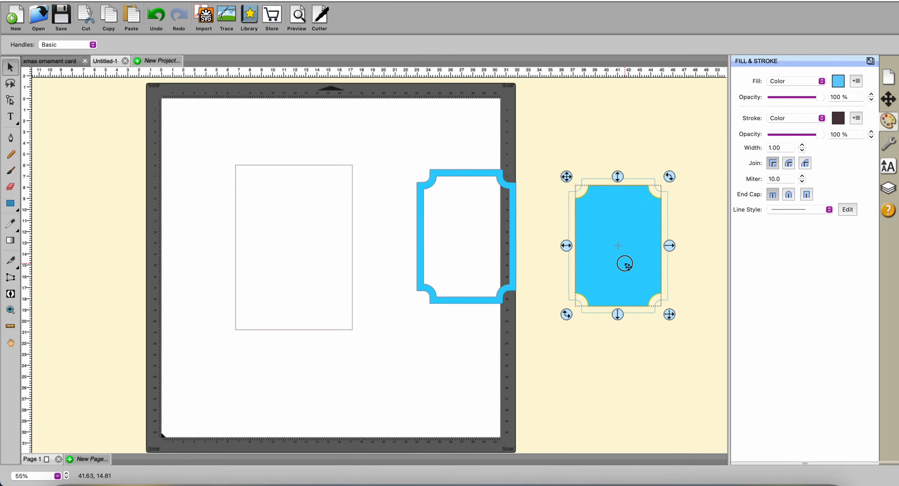
pyautogui.click(631, 261)
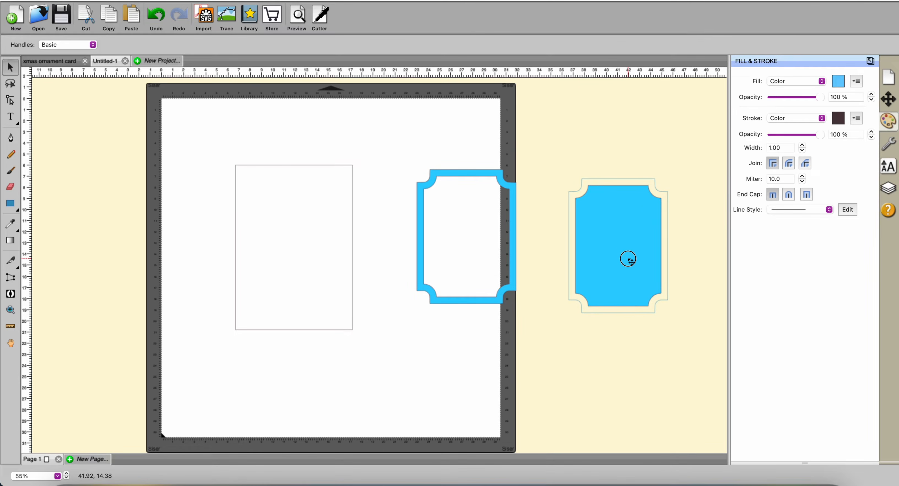
pyautogui.moveTo(628, 259); pyautogui.dragTo(307, 263)
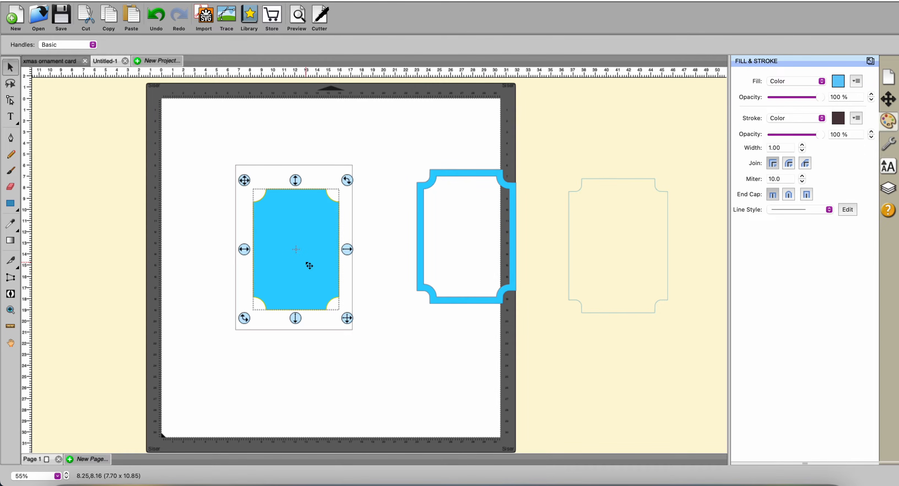
# Centre the blue panel and the A6 rectangle on each other horizontally and vertically, aligning to the selection
pyautogui.moveTo(220, 139); pyautogui.dragTo(383, 397)
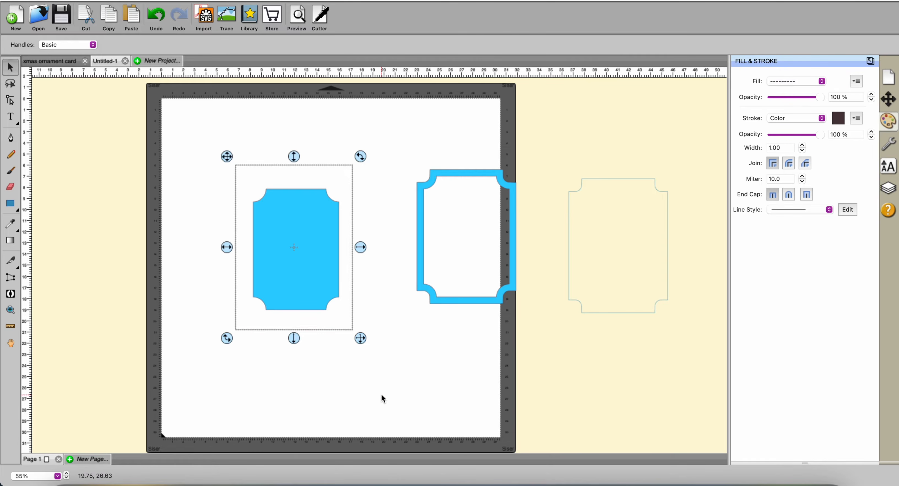
pyautogui.click(888, 101)
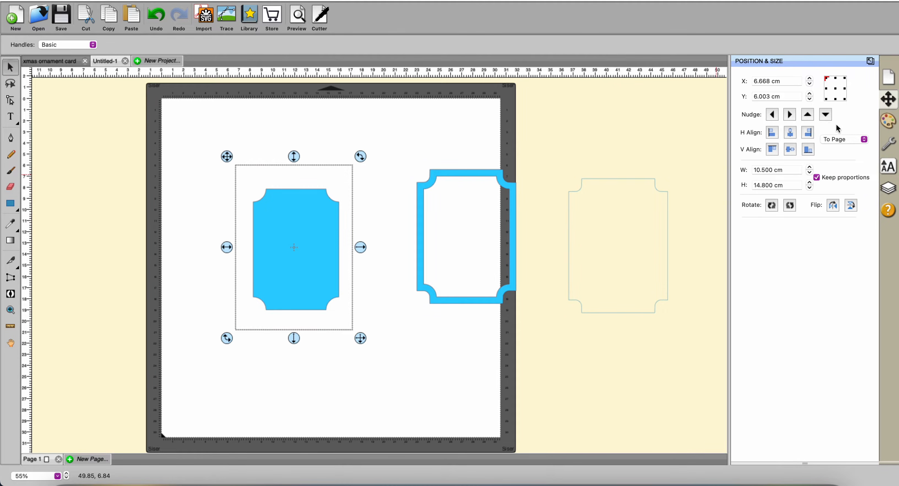
pyautogui.click(864, 143)
pyautogui.click(849, 151)
pyautogui.click(790, 132)
pyautogui.click(793, 150)
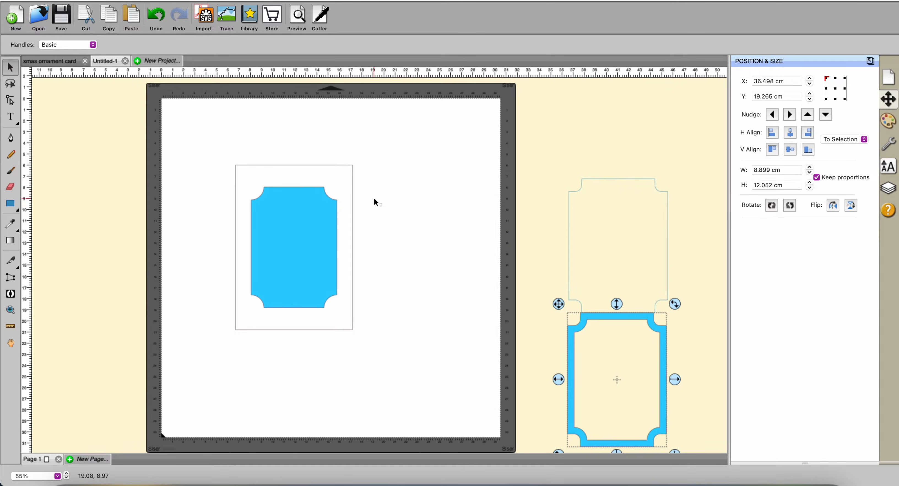
# Move the A6 rectangle and its blue panel together to the right side of the mat
pyautogui.moveTo(199, 142); pyautogui.dragTo(411, 397)
pyautogui.moveTo(323, 261); pyautogui.dragTo(463, 265)
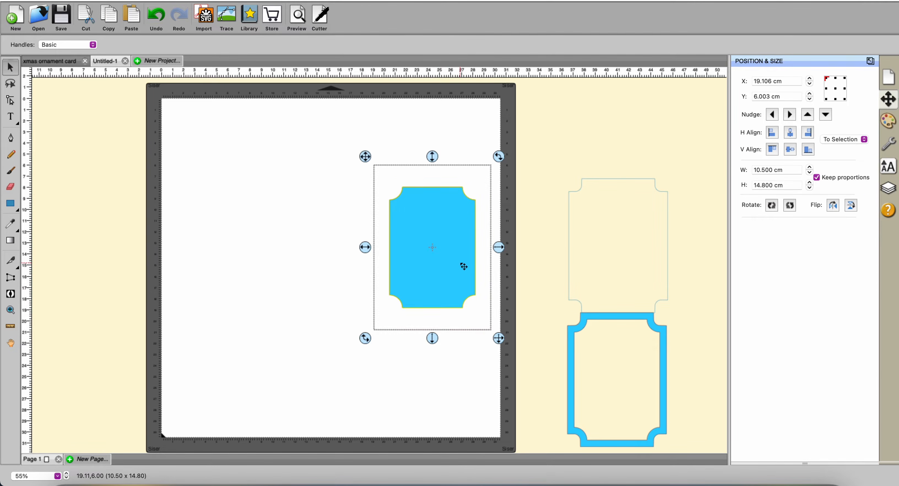
pyautogui.click(378, 175)
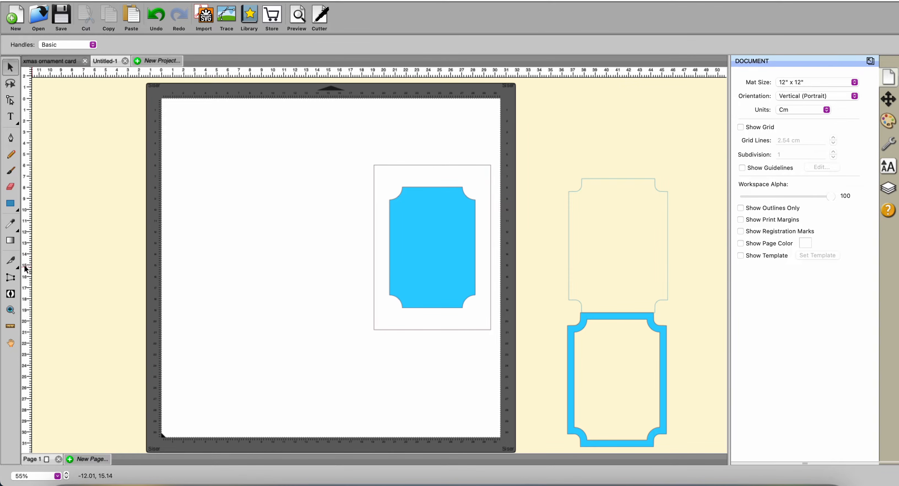
# Slice across the A6 rectangle's upper-left and lower-left corners with the Knife tool and select the rectangle
pyautogui.click(16, 263)
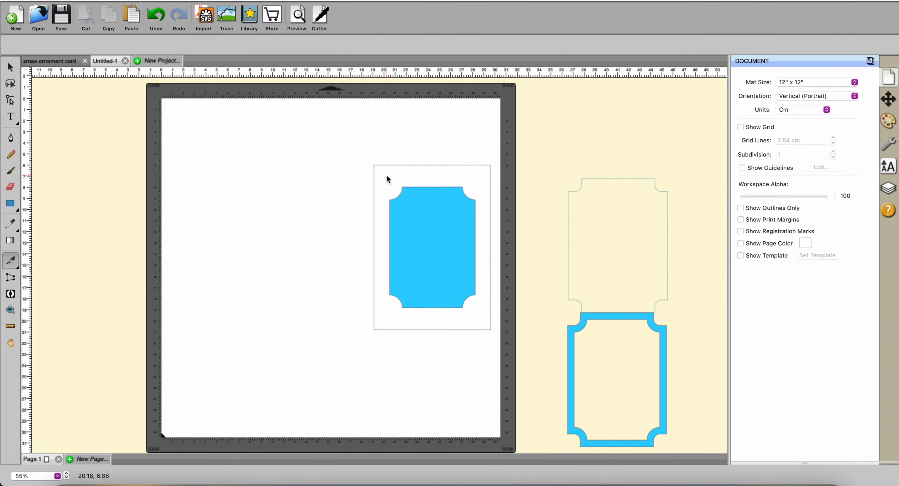
pyautogui.moveTo(387, 176); pyautogui.dragTo(357, 153)
pyautogui.moveTo(387, 315); pyautogui.dragTo(363, 346)
pyautogui.click(10, 68)
pyautogui.click(374, 203)
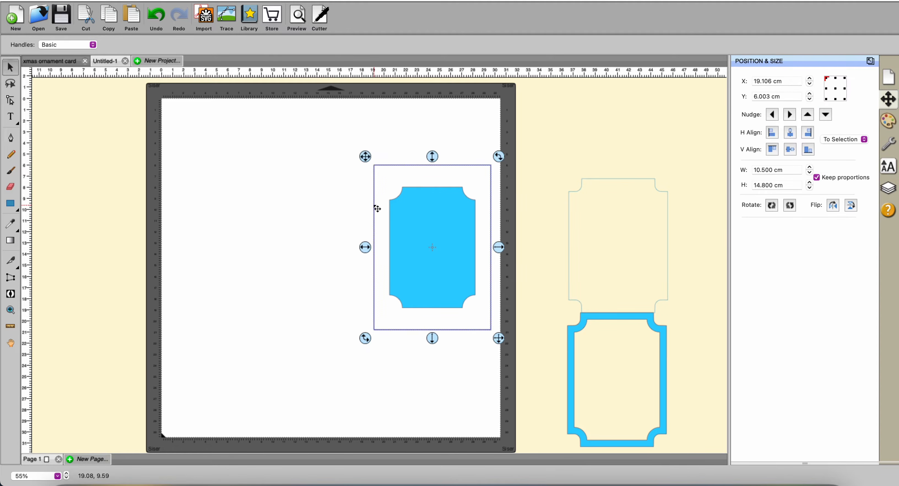
# Break the A6 rectangle apart at its sliced corners and set its left edge's cut line type to Score
pyautogui.rightClick(374, 204)
pyautogui.click(396, 384)
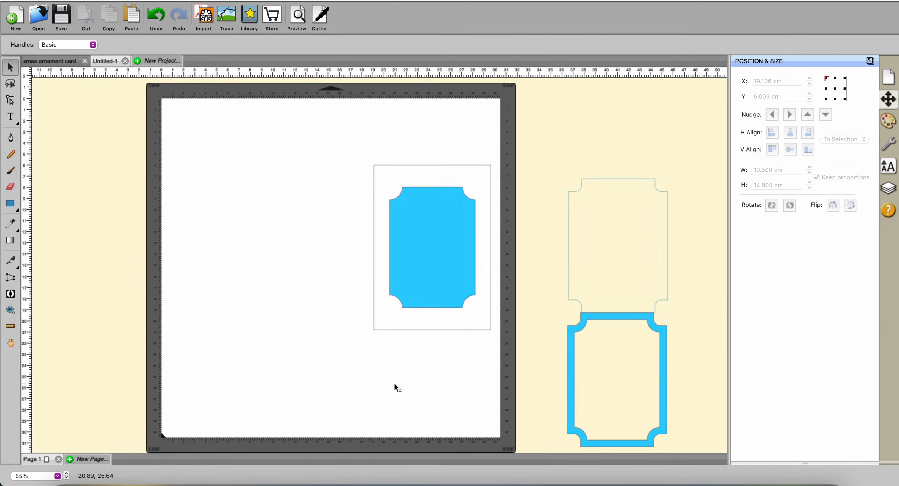
pyautogui.click(378, 250)
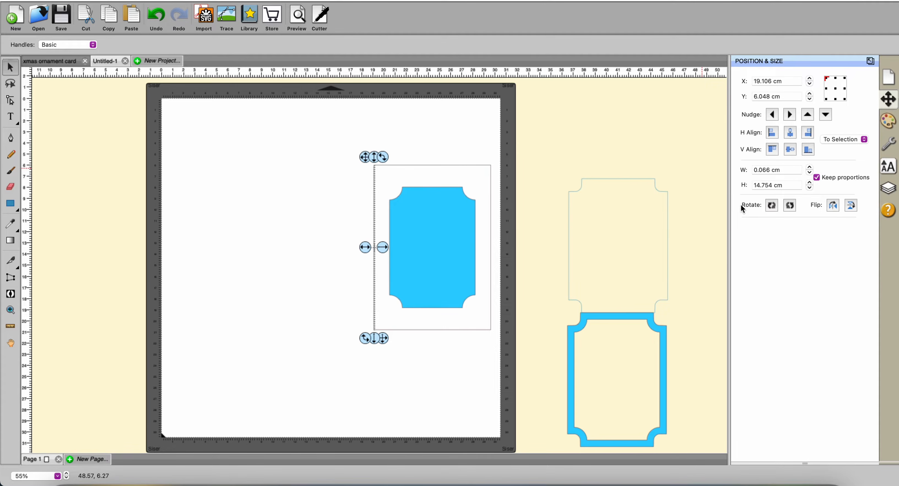
pyautogui.click(890, 145)
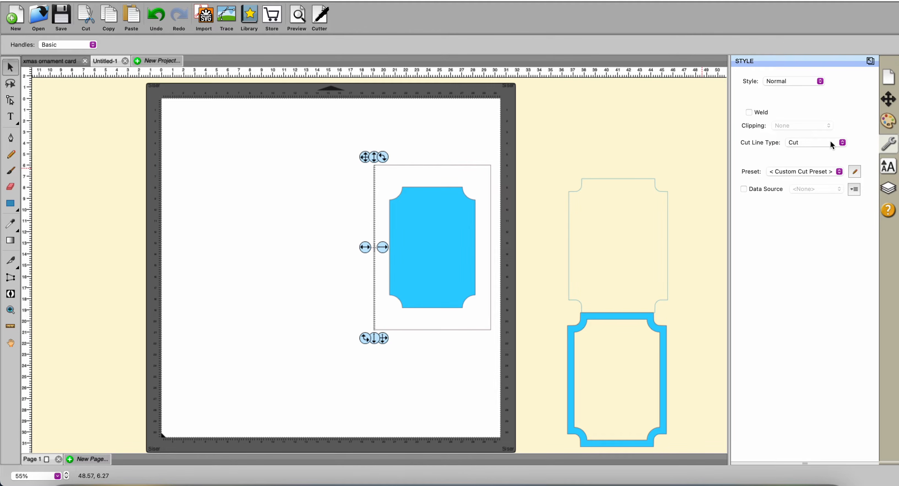
pyautogui.click(843, 143)
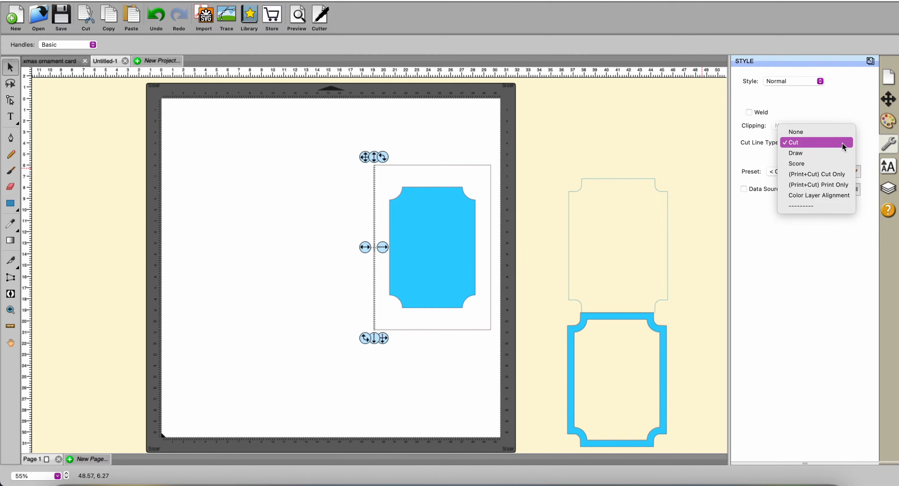
pyautogui.click(807, 164)
# Lock the score line and test the lock by trying to select the line
pyautogui.click(171, 0)
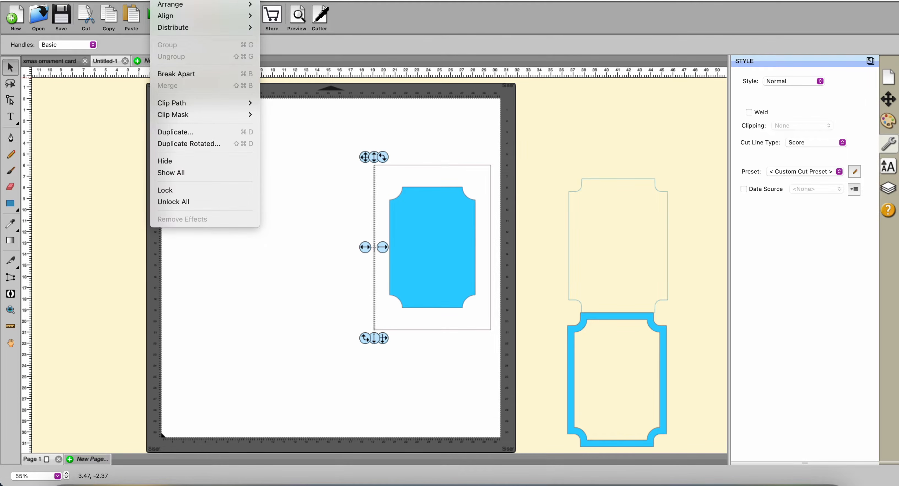
pyautogui.click(174, 192)
pyautogui.moveTo(351, 141); pyautogui.dragTo(392, 349)
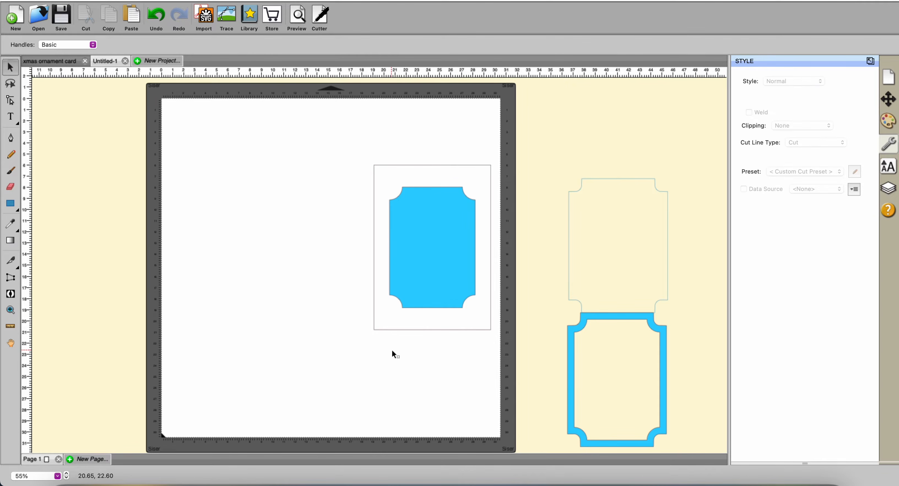
# Copy the remaining three-sided A6 outline and paste the copy in place
pyautogui.click(435, 170)
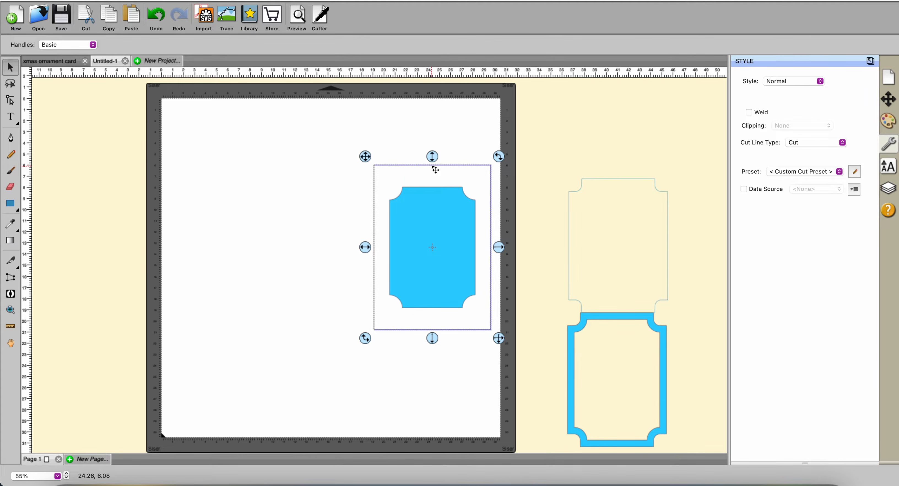
pyautogui.rightClick(436, 170)
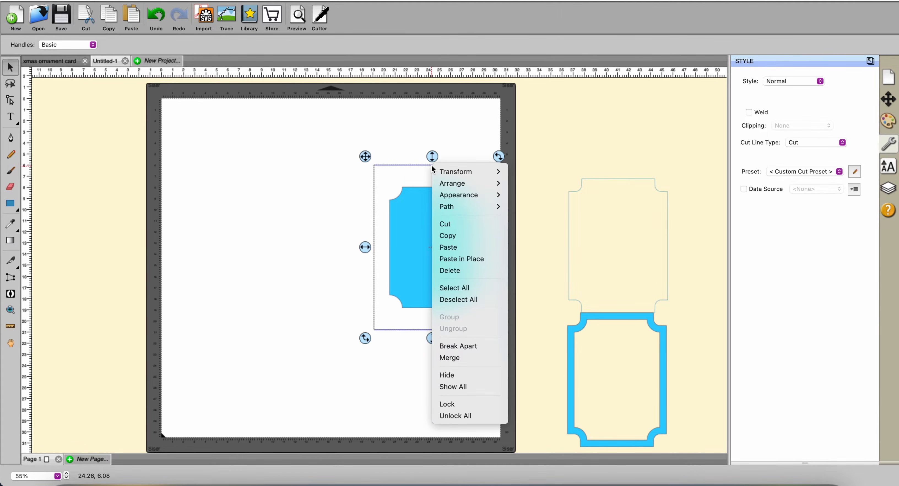
pyautogui.press('Escape')
pyautogui.rightClick(431, 187)
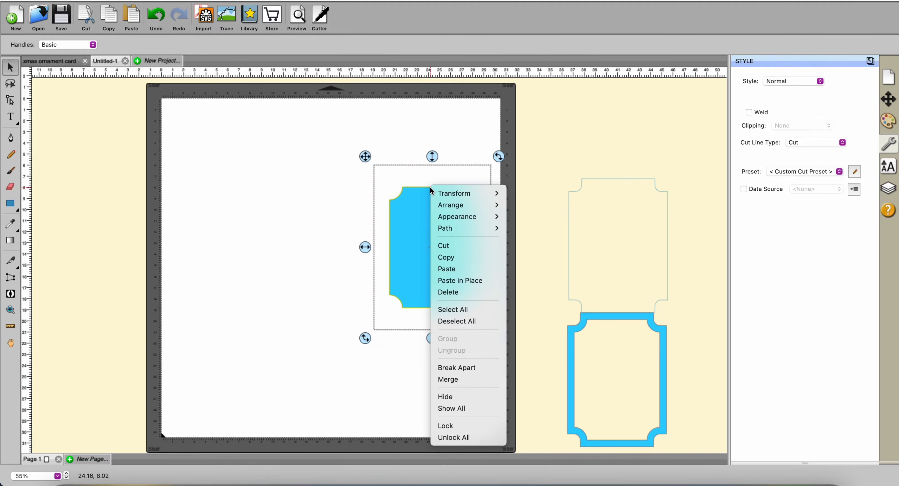
pyautogui.click(442, 284)
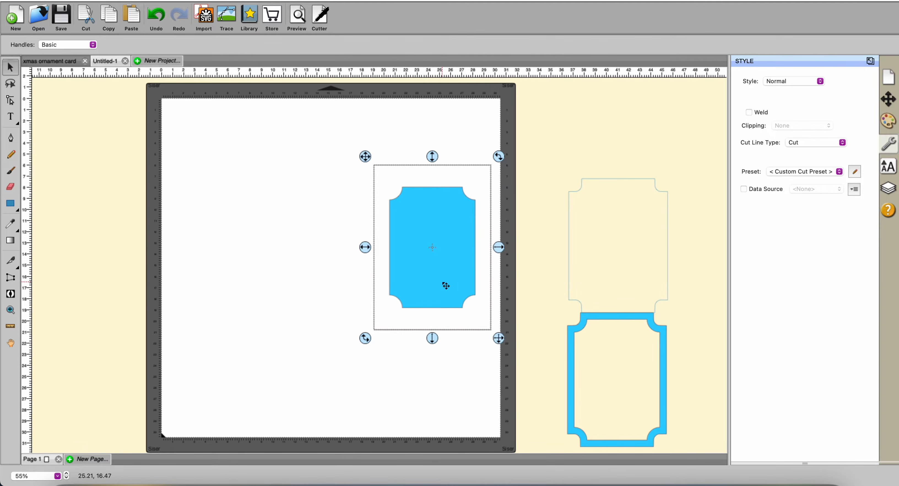
# Flip the pasted A6 outline horizontally and move it left until its open side meets the score line
pyautogui.click(889, 102)
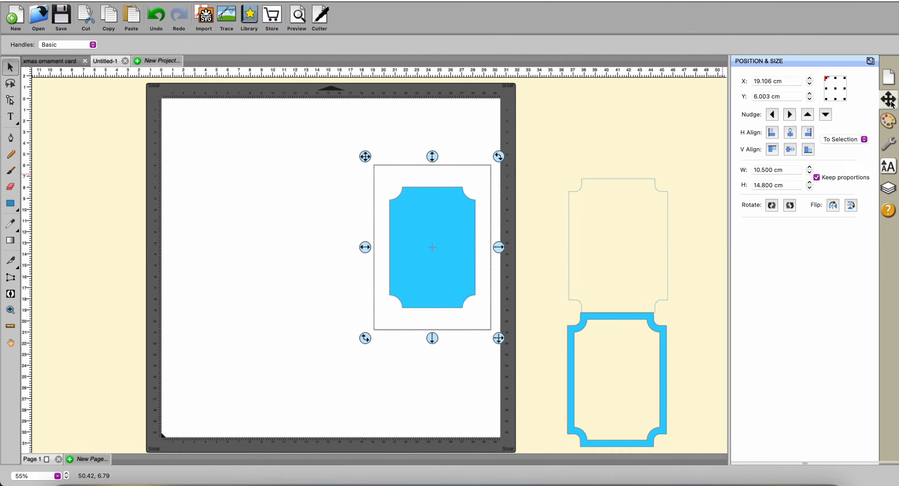
pyautogui.click(834, 205)
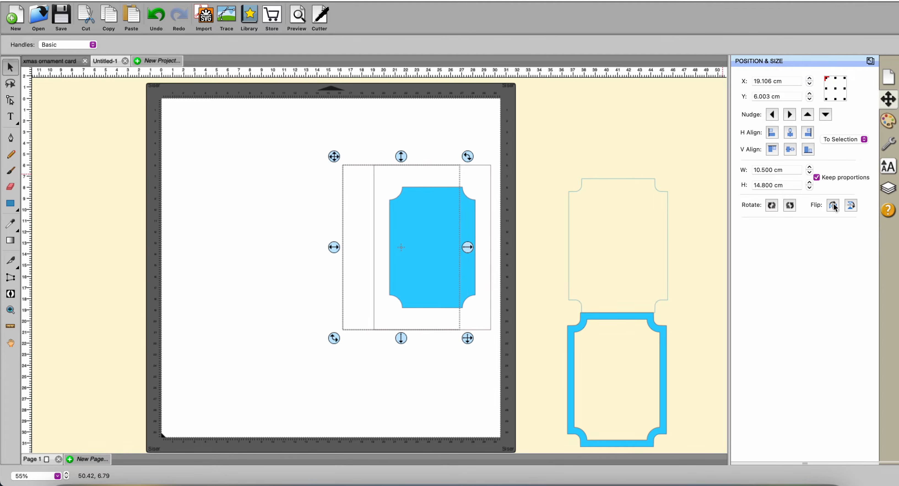
pyautogui.press('Left')
pyautogui.press('Left')
pyautogui.press('Left')
pyautogui.press('Left')
pyautogui.press('Left')
pyautogui.press('Left')
pyautogui.press('Left')
pyautogui.press('Left')
pyautogui.press('Left')
pyautogui.press('Left')
pyautogui.press('Left')
pyautogui.press('Left')
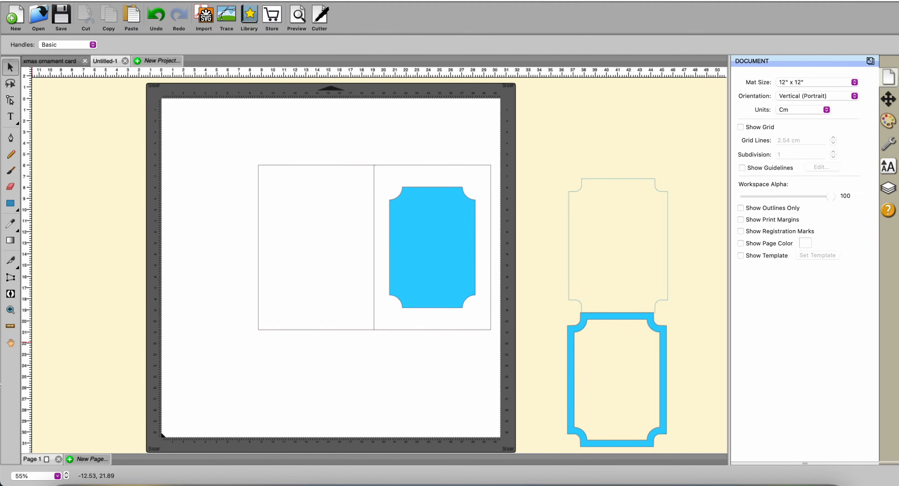
# Nudge the flipped left outline 0.1 cm to the left so its ends line up with the score line
pyautogui.click(11, 309)
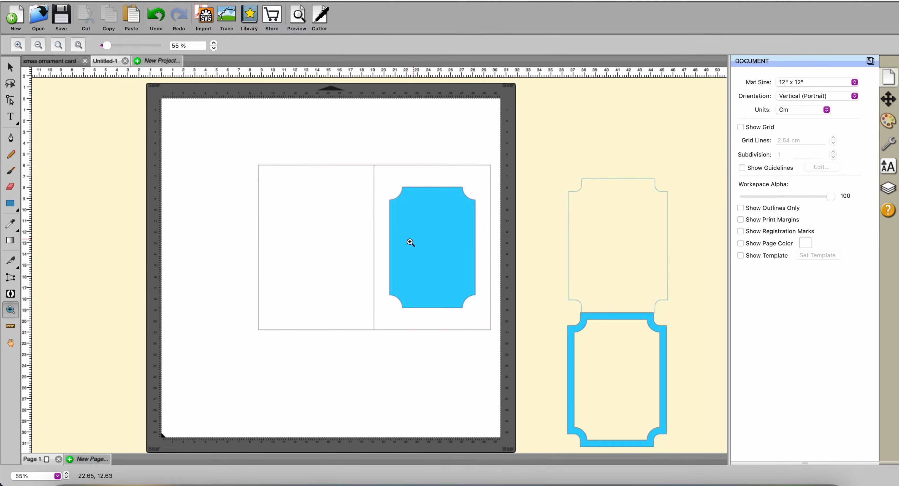
pyautogui.click(377, 243)
pyautogui.click(374, 244)
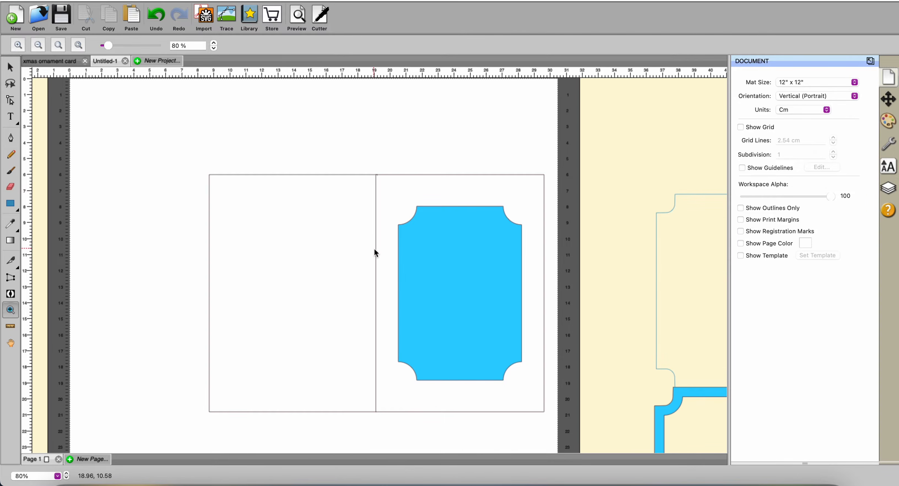
pyautogui.click(379, 253)
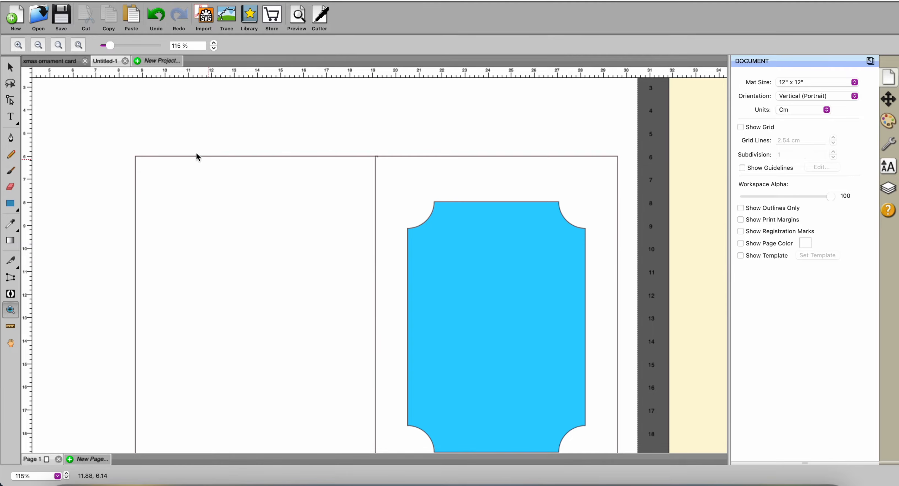
pyautogui.click(11, 67)
pyautogui.click(244, 157)
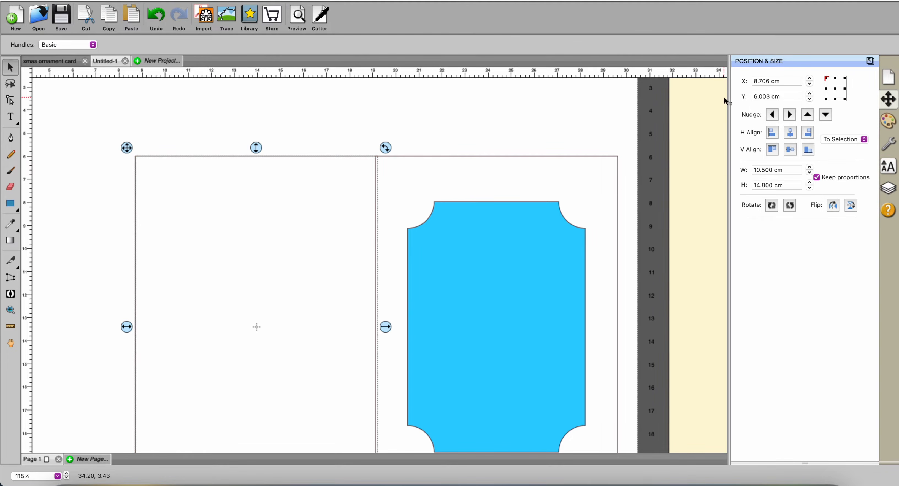
pyautogui.click(773, 115)
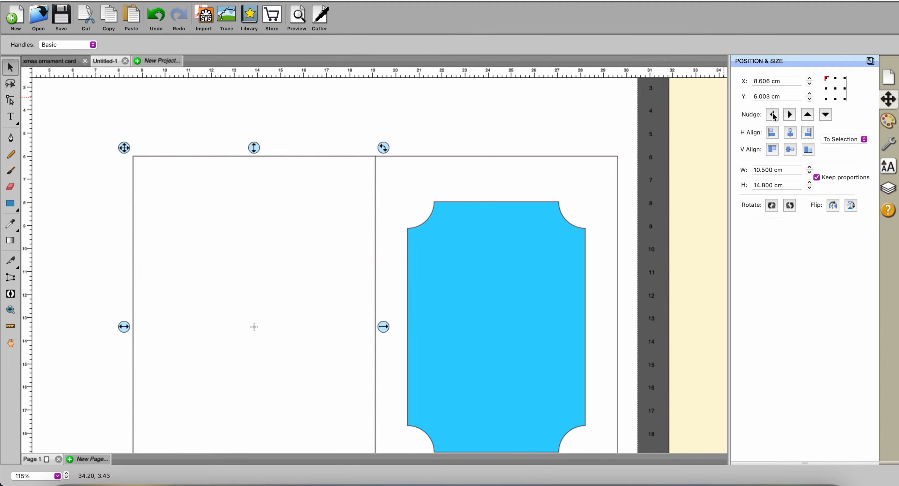
pyautogui.click(626, 121)
# Unlock all objects and set the score line's stroke color to bright green
pyautogui.moveTo(357, 138); pyautogui.dragTo(401, 318)
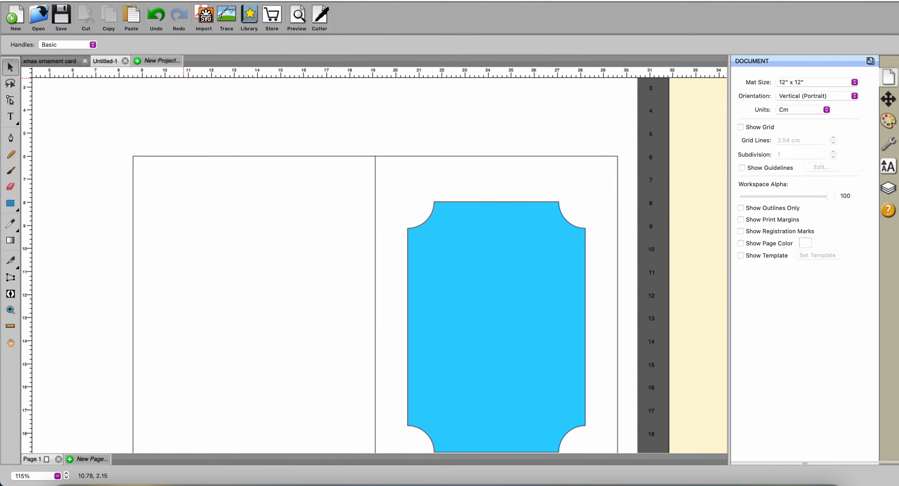
pyautogui.click(164, 0)
pyautogui.click(169, 202)
pyautogui.moveTo(353, 128); pyautogui.dragTo(408, 456)
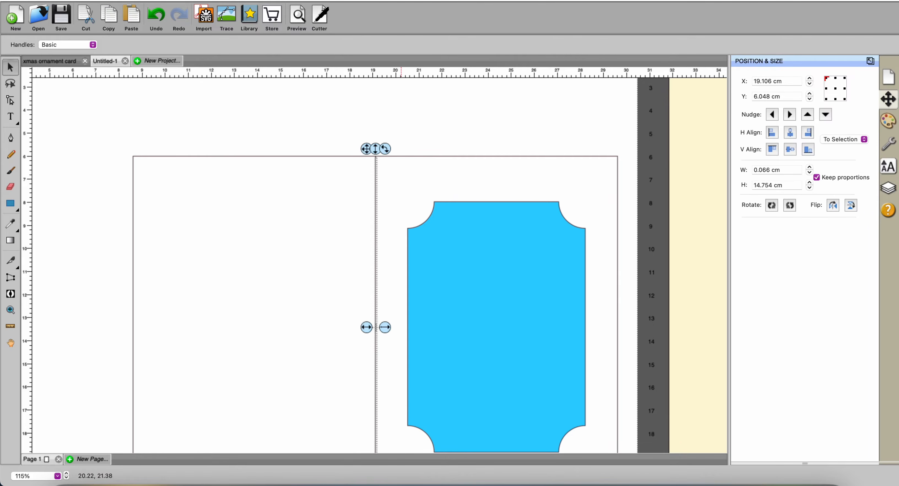
pyautogui.click(888, 121)
pyautogui.click(844, 122)
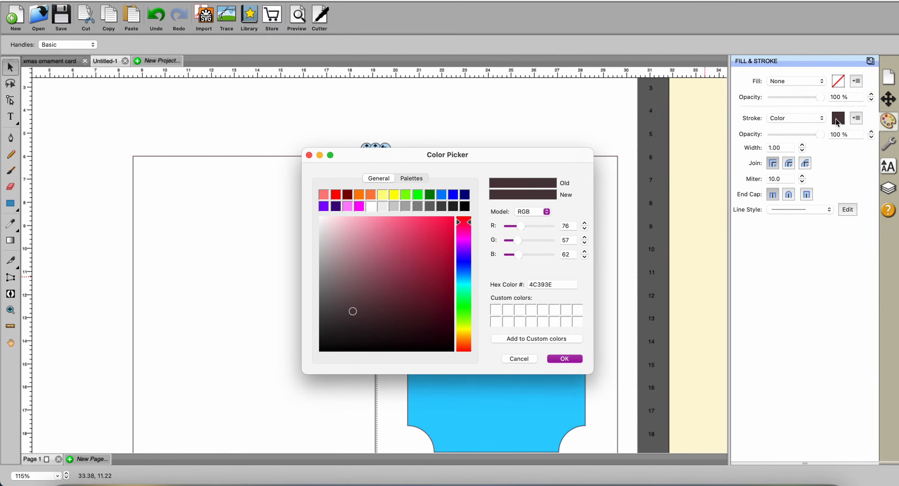
pyautogui.click(422, 197)
pyautogui.click(563, 359)
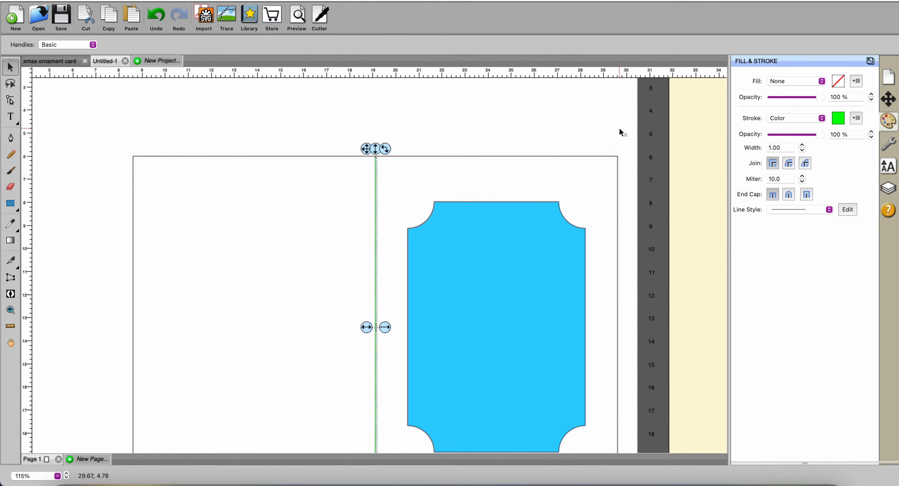
# Preview the card's cut and score lines, and close the preview
pyautogui.click(889, 145)
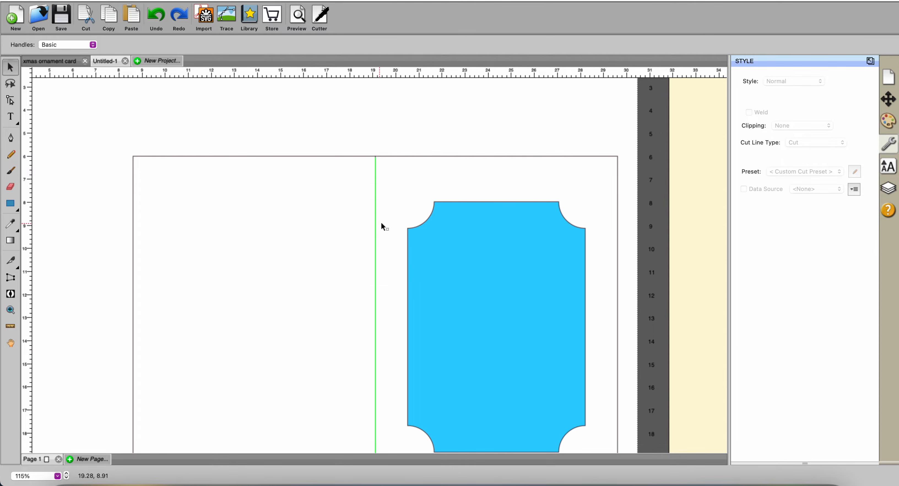
pyautogui.click(299, 11)
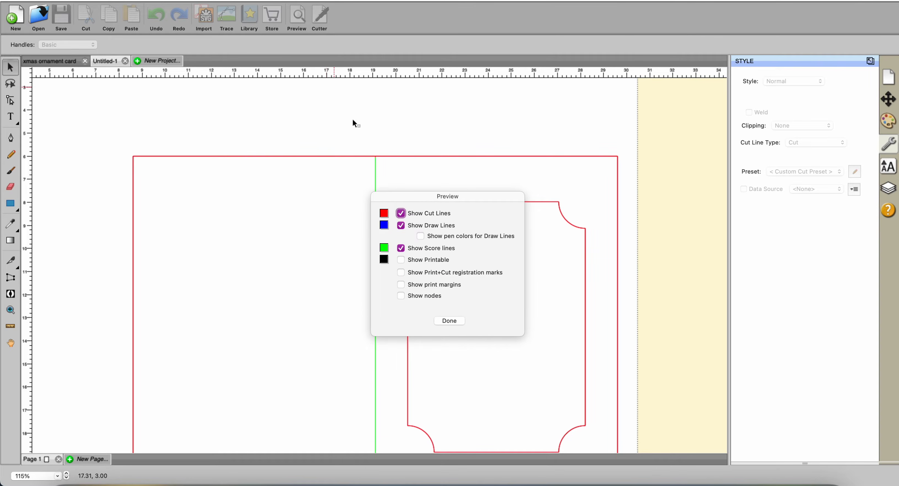
pyautogui.click(450, 321)
# Set the blue panel's fill to None and group the panel with the card outline and score line
pyautogui.click(547, 283)
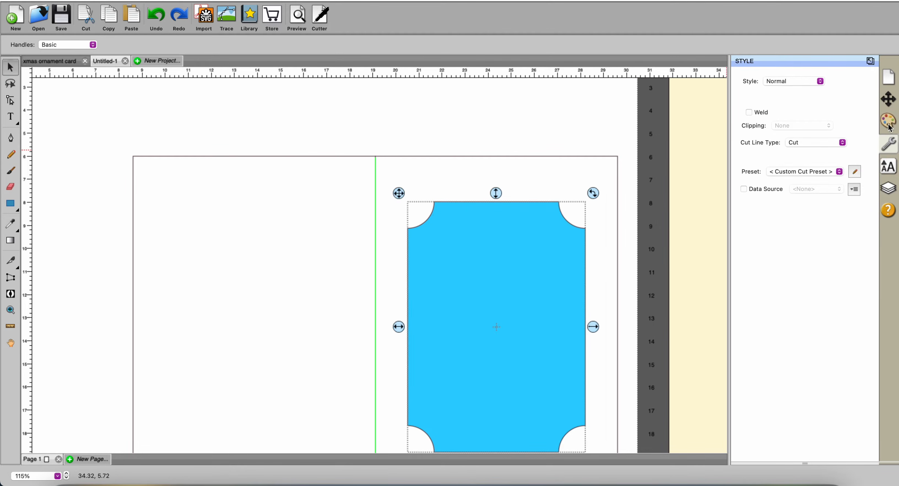
pyautogui.click(889, 121)
pyautogui.click(822, 81)
pyautogui.click(817, 74)
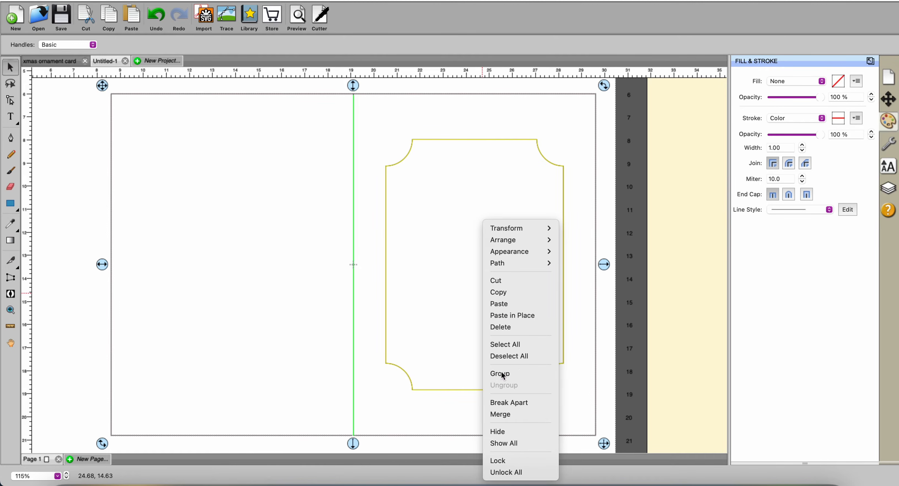
pyautogui.click(501, 372)
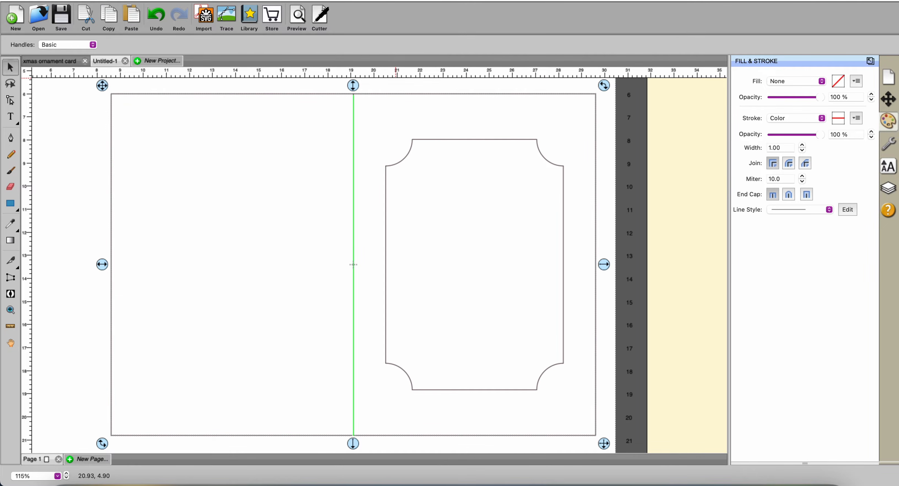
# Move the unfilled inset-cornered outline clear of the blue frame and give it a color fill with strongly reduced opacity
pyautogui.click(343, 0)
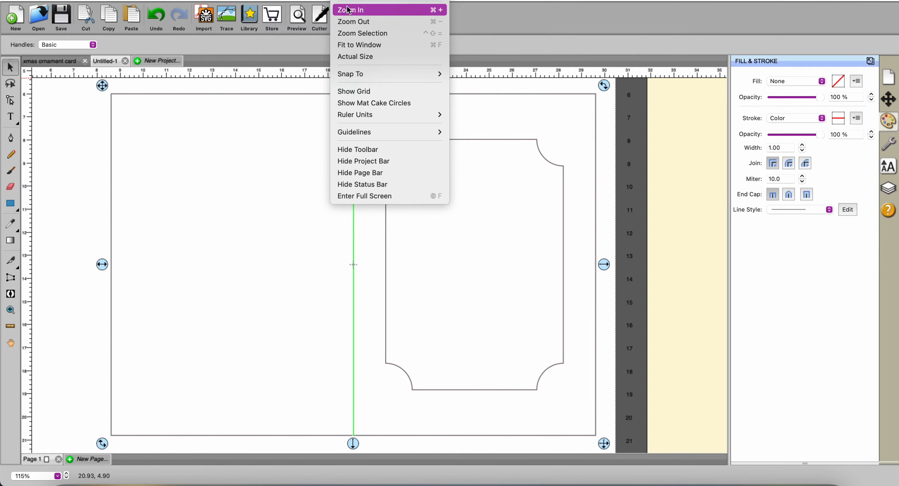
pyautogui.click(350, 41)
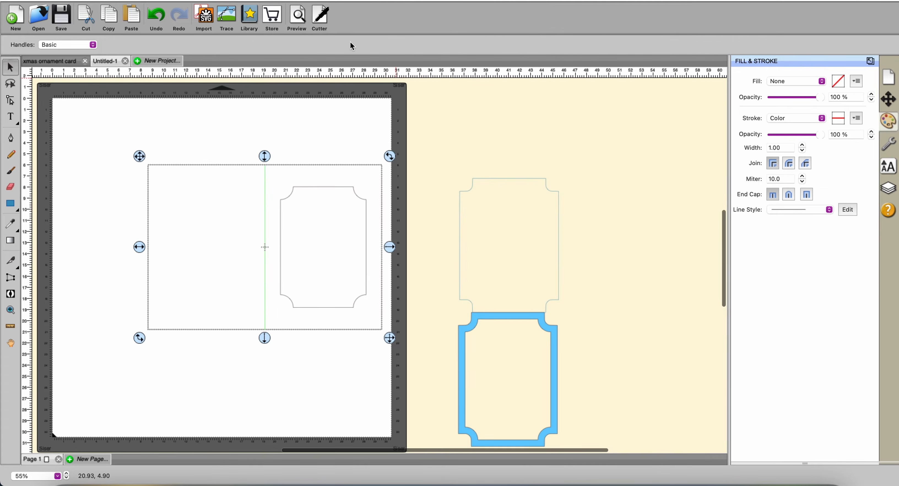
pyautogui.click(659, 201)
pyautogui.moveTo(560, 231); pyautogui.dragTo(694, 163)
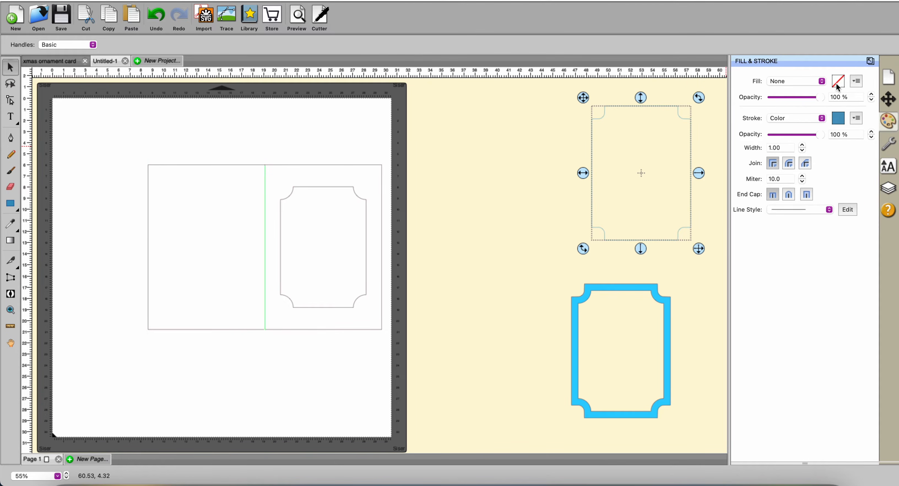
pyautogui.click(820, 81)
pyautogui.click(798, 89)
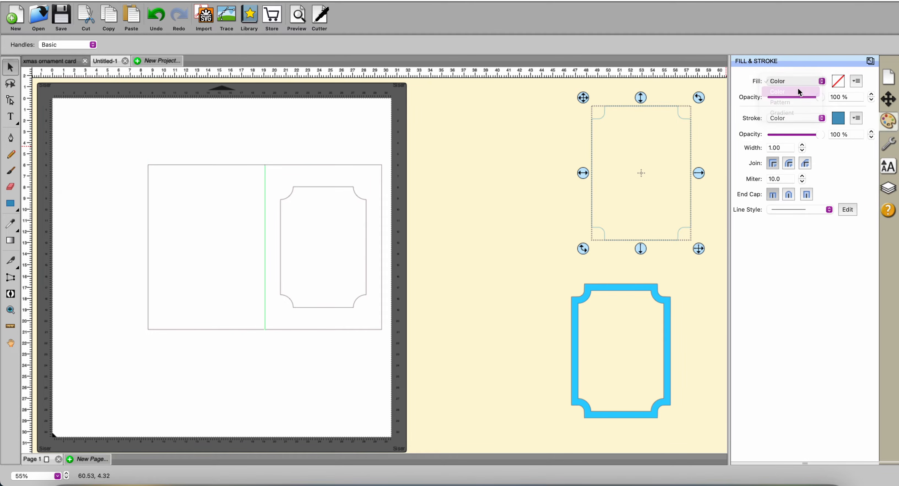
pyautogui.moveTo(821, 97); pyautogui.dragTo(774, 99)
# Compare the translucent panel with the card's opening, return it beside the mat, and move the grouped card near the mat's top edge
pyautogui.moveTo(656, 173); pyautogui.dragTo(508, 202)
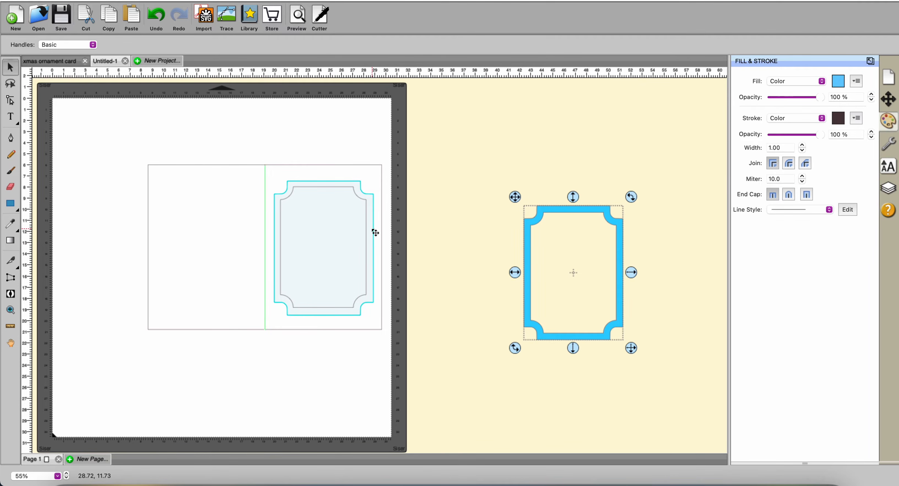
pyautogui.moveTo(375, 233); pyautogui.dragTo(519, 149)
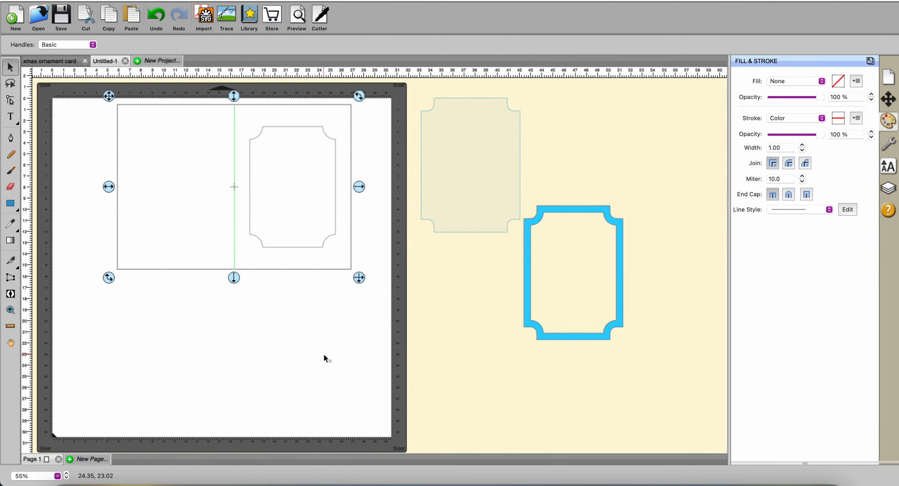
pyautogui.click(323, 355)
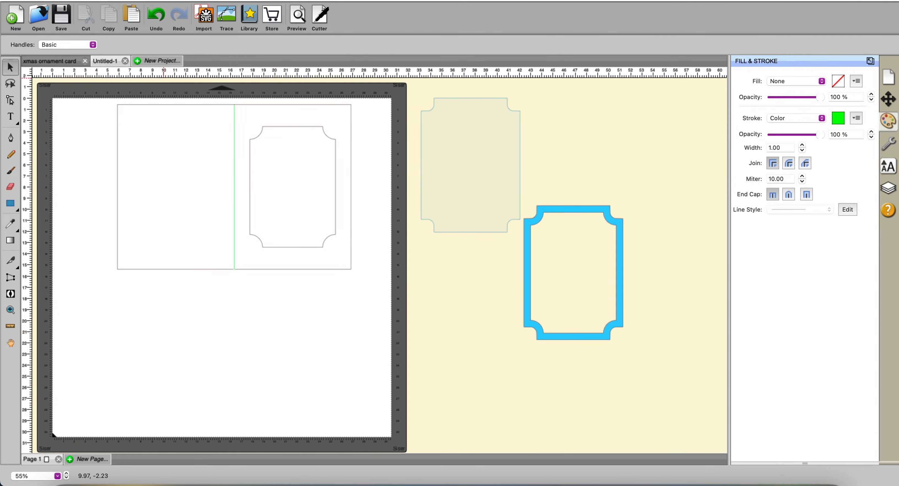
# Start an image trace and load ornaments-1885470_1920.png from the Desktop folder
pyautogui.click(227, 17)
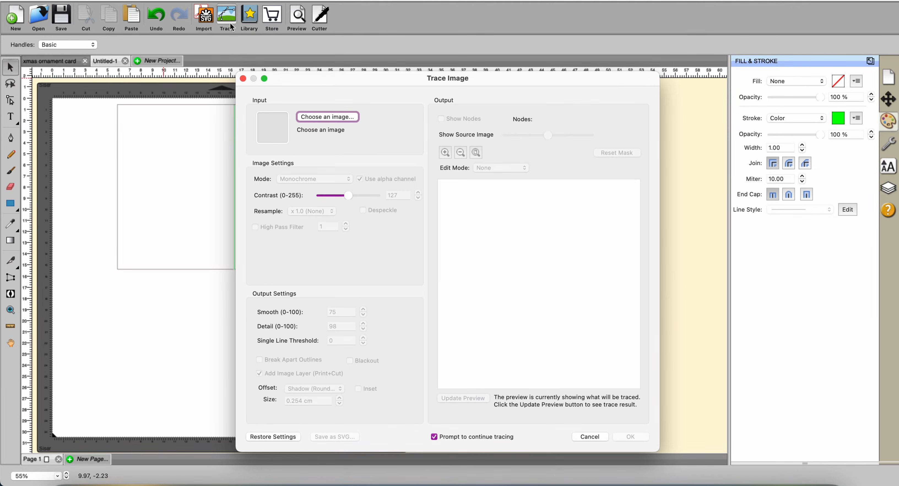
pyautogui.click(322, 117)
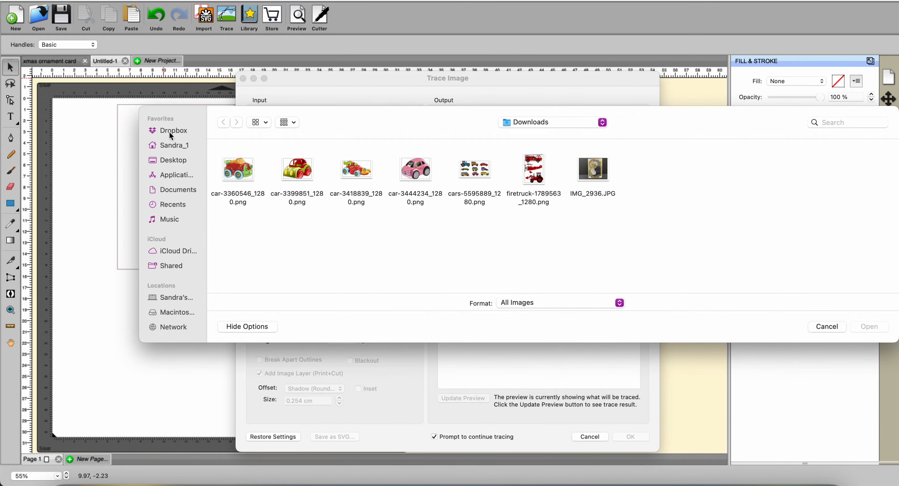
pyautogui.click(171, 161)
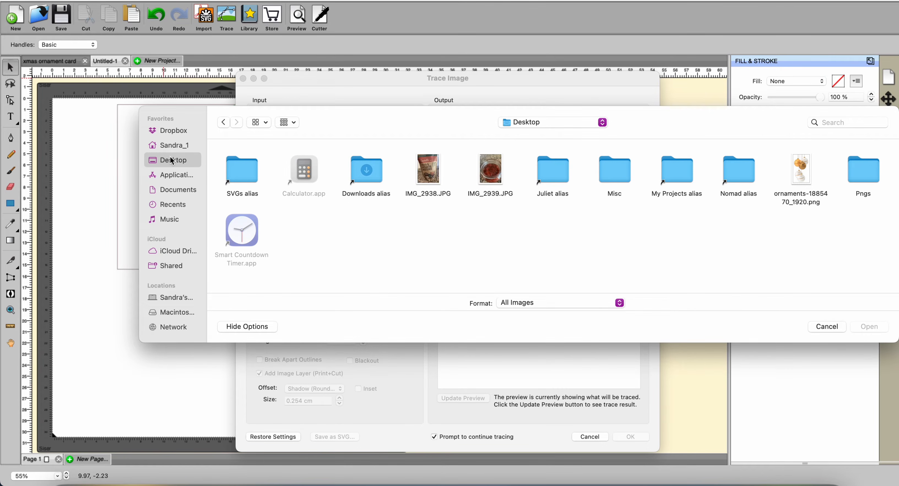
pyautogui.click(800, 175)
pyautogui.click(872, 326)
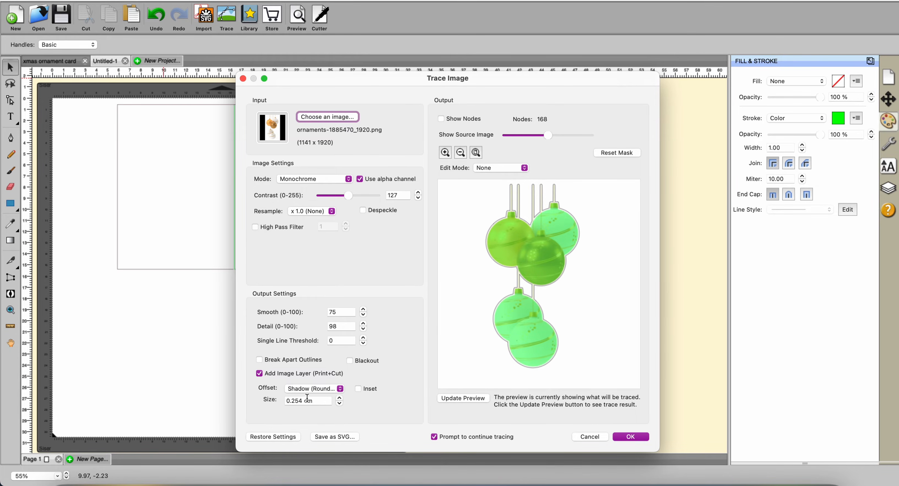
# Set the trace offset to None, update the preview, and place the traced ornaments with their image layer
pyautogui.click(339, 388)
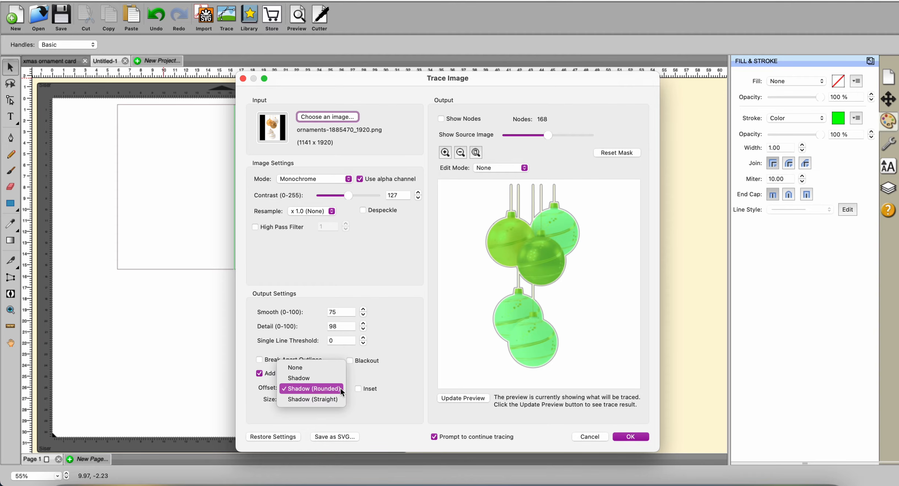
pyautogui.click(319, 367)
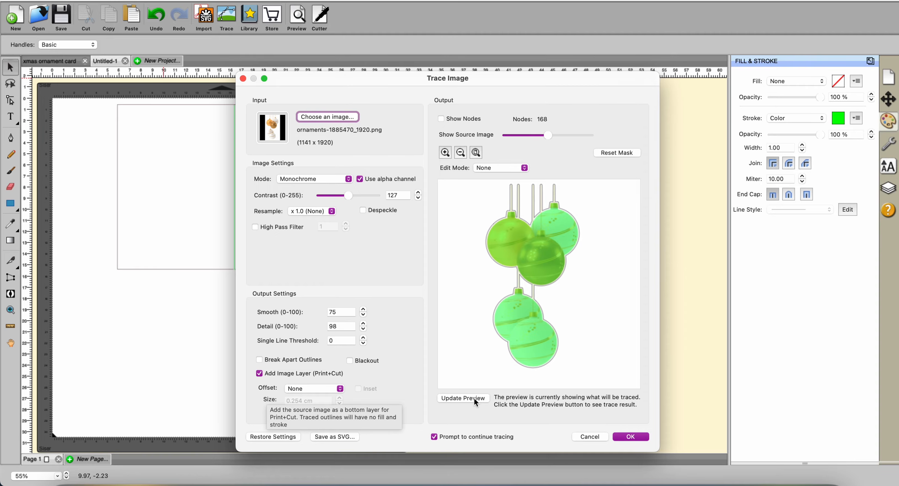
pyautogui.click(463, 398)
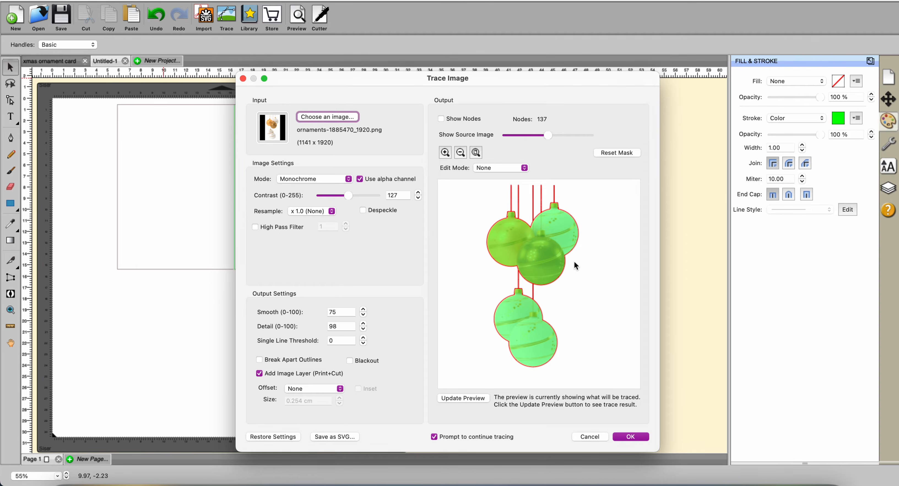
pyautogui.click(631, 437)
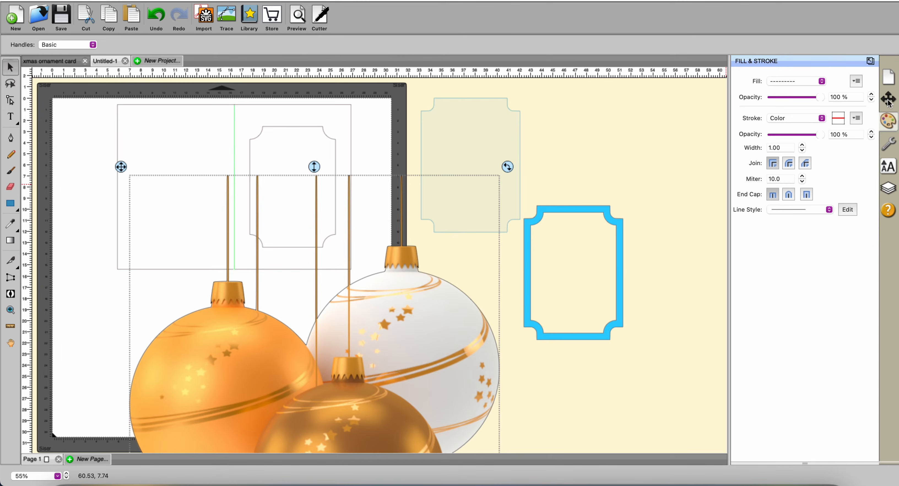
# Set the traced ornaments' width to 8 cm, keeping proportions
pyautogui.click(889, 99)
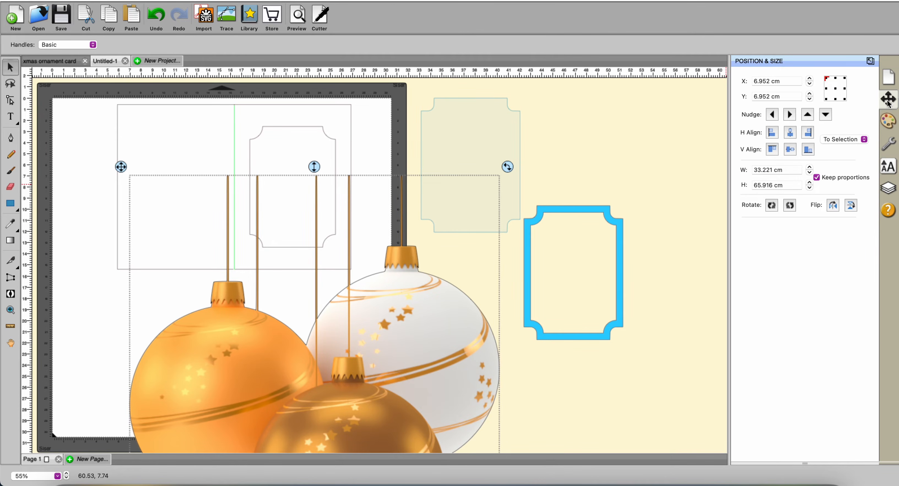
pyautogui.click(787, 170)
pyautogui.moveTo(787, 170); pyautogui.dragTo(719, 172)
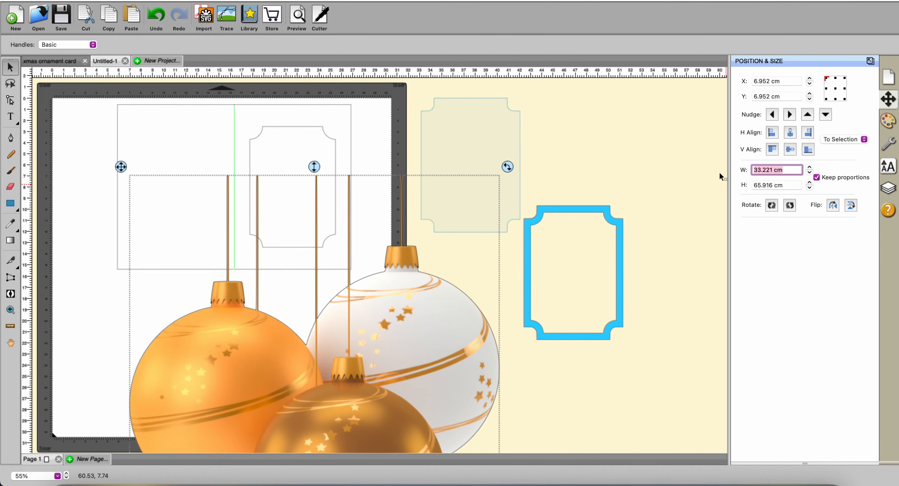
pyautogui.write('8')
pyautogui.press('Return')
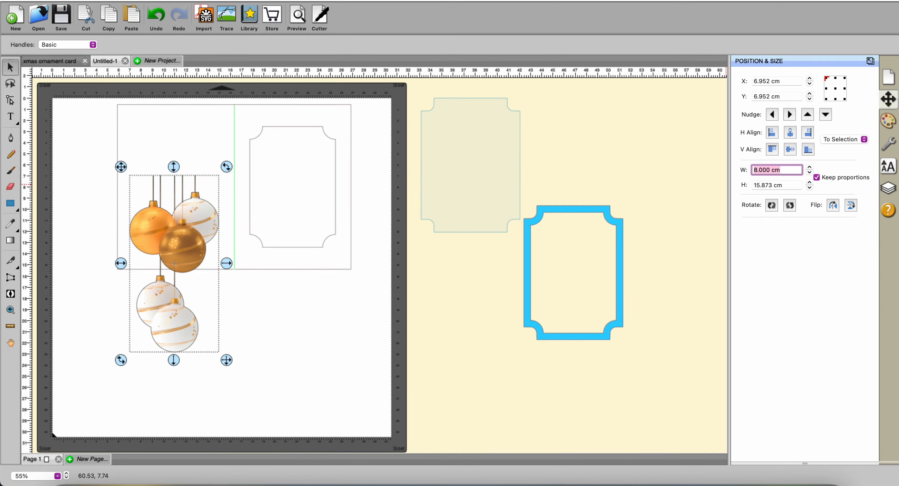
# Scale the ornaments to about 4.16 × 8.24 cm against the blue frame, and move them onto the mat below the card
pyautogui.moveTo(178, 258); pyautogui.dragTo(472, 329)
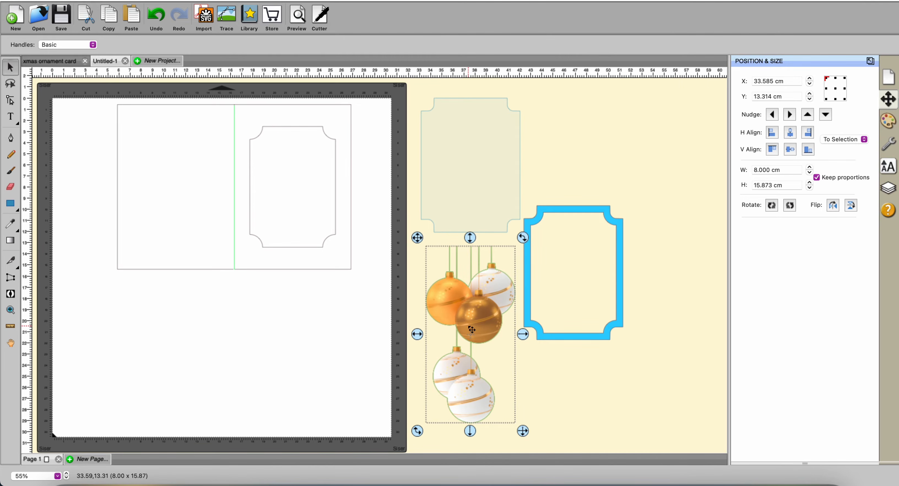
pyautogui.moveTo(523, 431); pyautogui.dragTo(471, 331)
pyautogui.moveTo(453, 287); pyautogui.dragTo(564, 251)
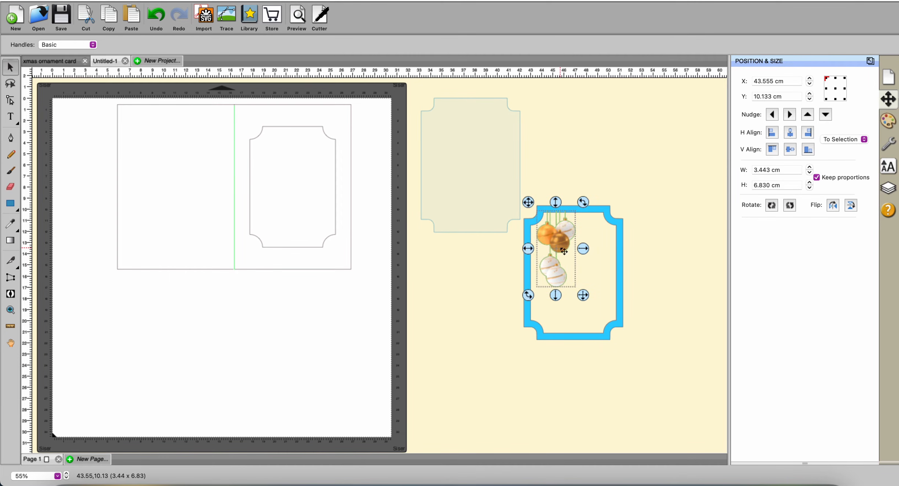
pyautogui.moveTo(583, 295); pyautogui.dragTo(591, 310)
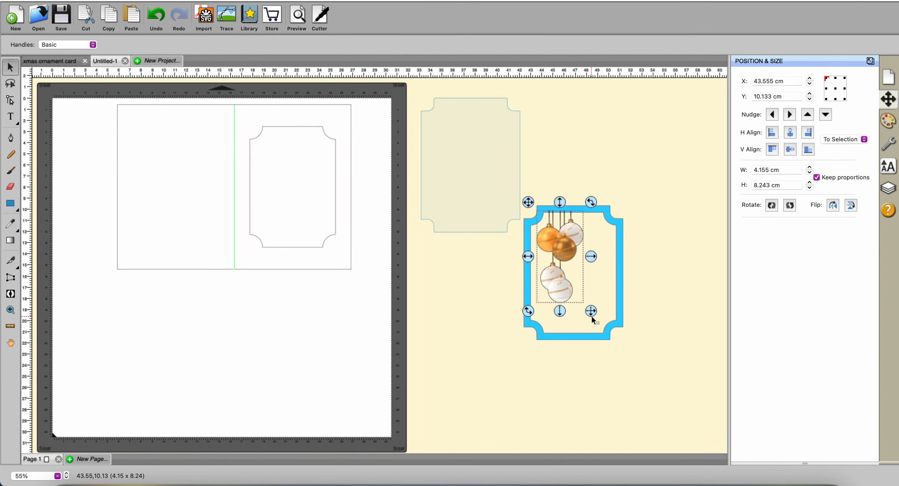
pyautogui.moveTo(569, 256); pyautogui.dragTo(307, 335)
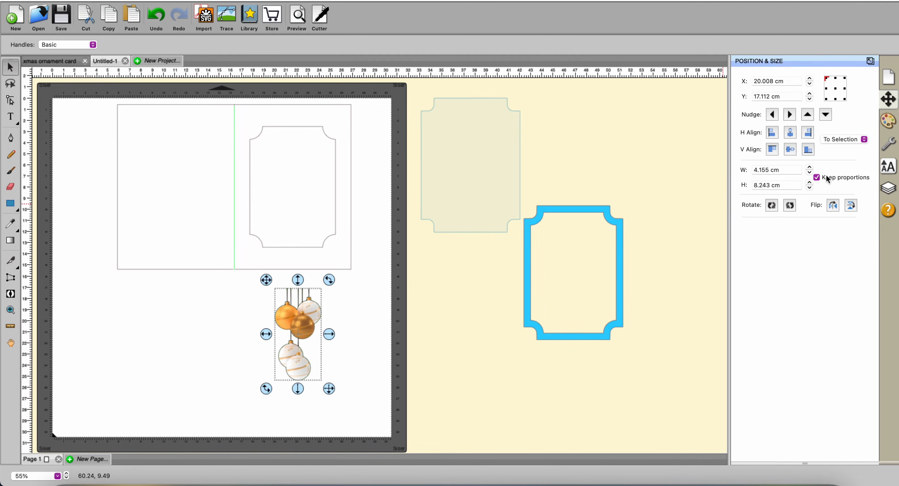
# Expand the traced ornaments' group in the layer list and hide its Print layer
pyautogui.click(889, 188)
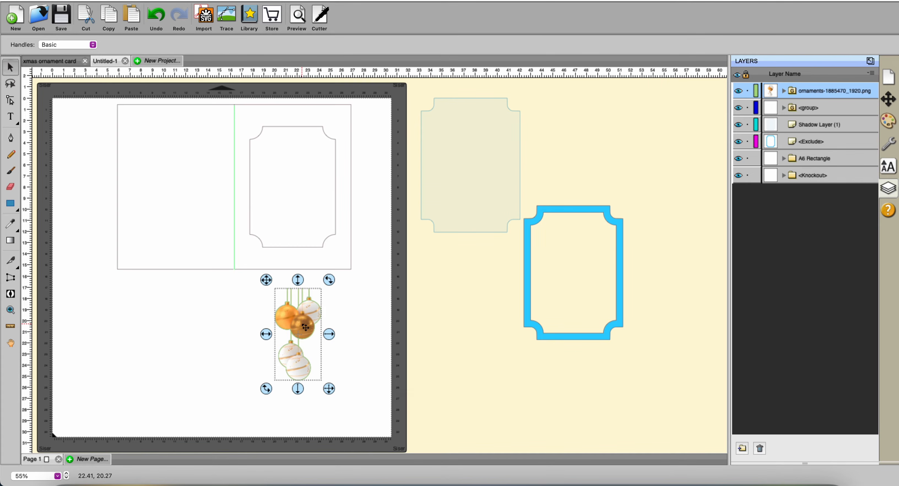
pyautogui.click(784, 91)
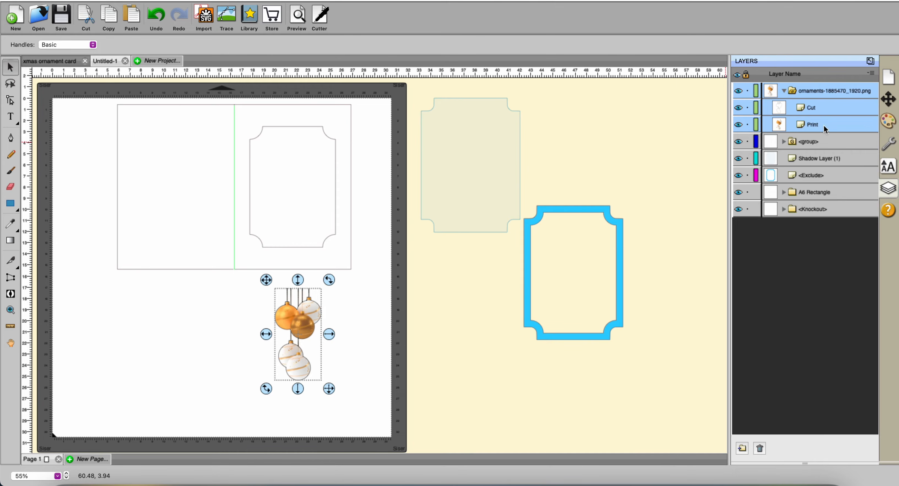
pyautogui.click(739, 125)
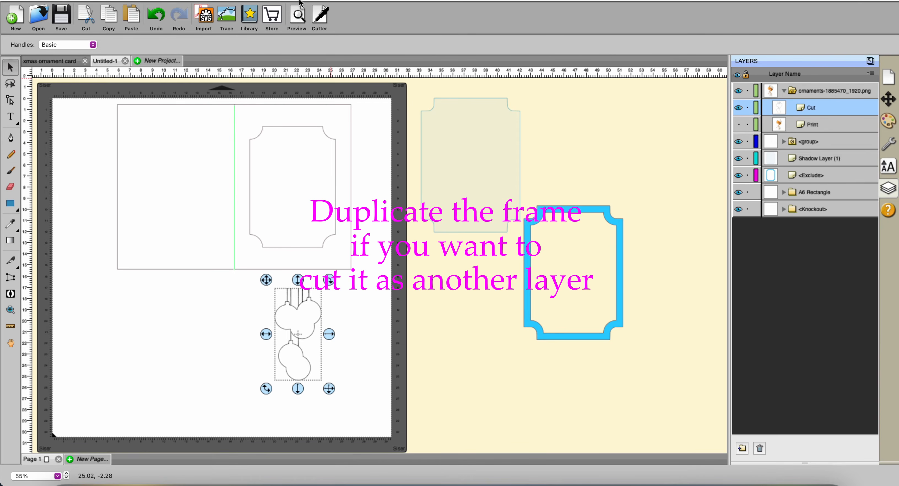
# Add a 0.200 cm outline-only Shadow Layer around the ornaments' cut line
pyautogui.click(295, 0)
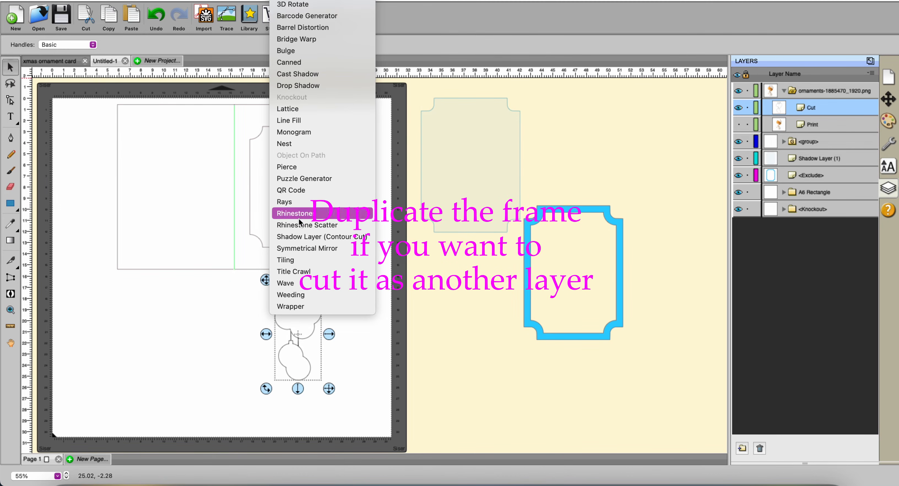
pyautogui.click(301, 237)
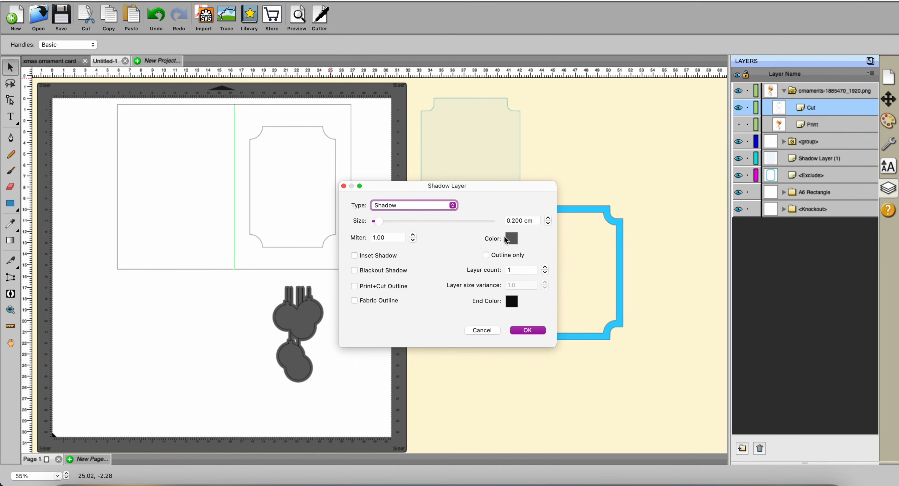
pyautogui.click(487, 255)
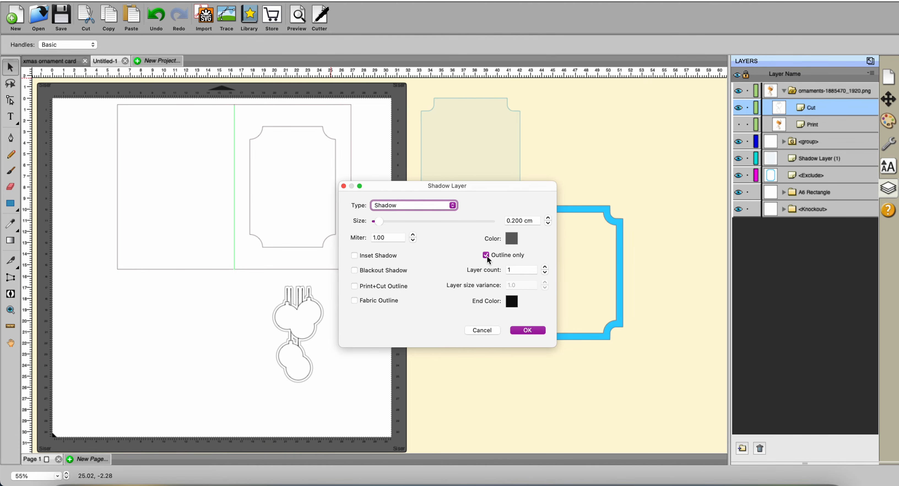
pyautogui.click(525, 331)
pyautogui.click(385, 341)
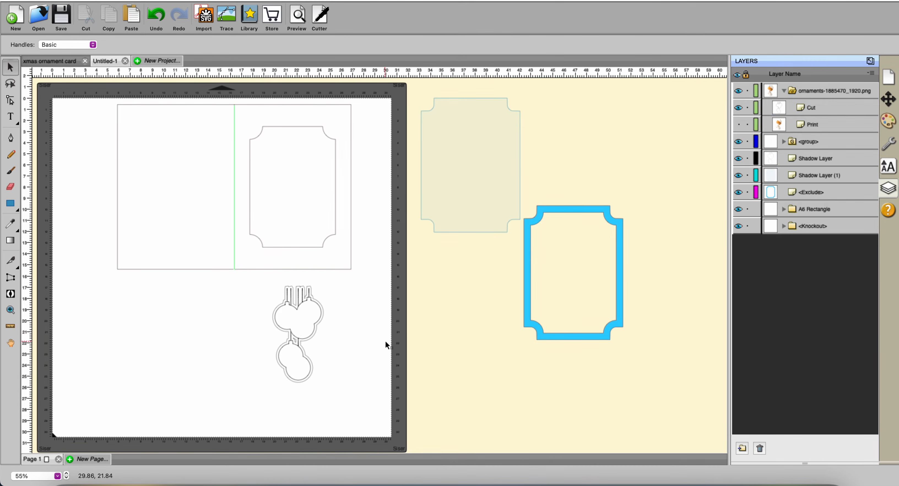
# Move the traced ornaments off the mat, away from the shadow outline, and show their Print layer again
pyautogui.click(302, 303)
pyautogui.moveTo(302, 304); pyautogui.dragTo(463, 347)
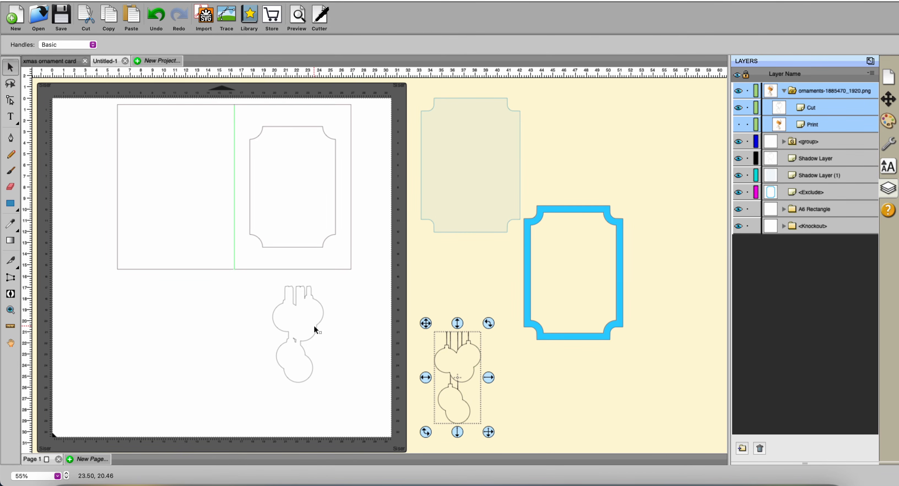
pyautogui.click(739, 124)
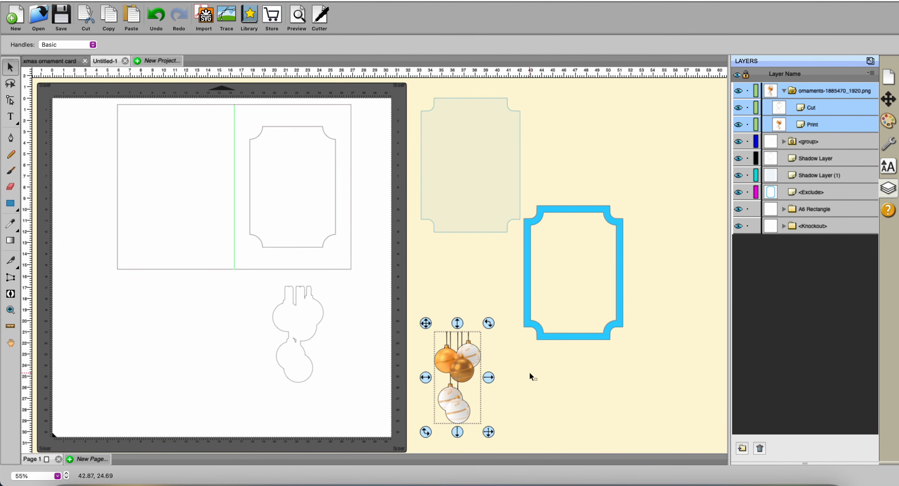
# Ungroup the ornaments' Cut and Print layers, and place the printed image over the shadow outline on the mat
pyautogui.moveTo(461, 358); pyautogui.dragTo(456, 322)
pyautogui.rightClick(457, 318)
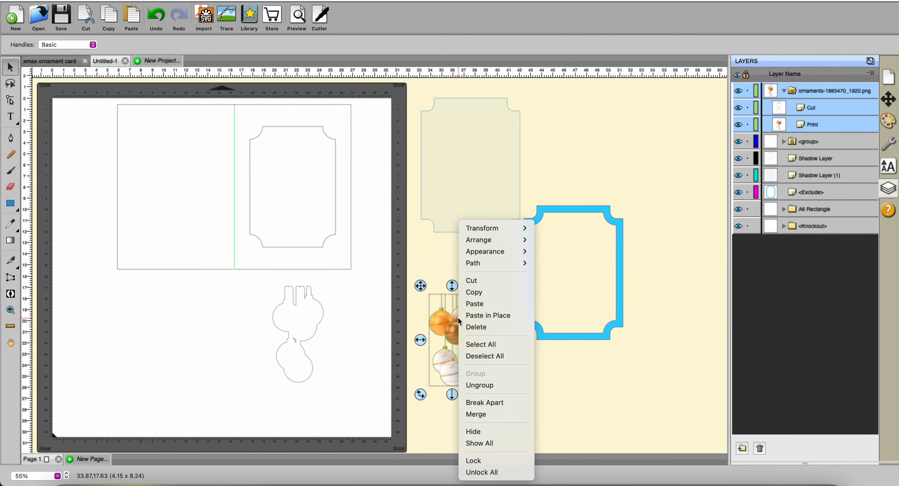
pyautogui.click(474, 386)
pyautogui.moveTo(462, 344); pyautogui.dragTo(309, 335)
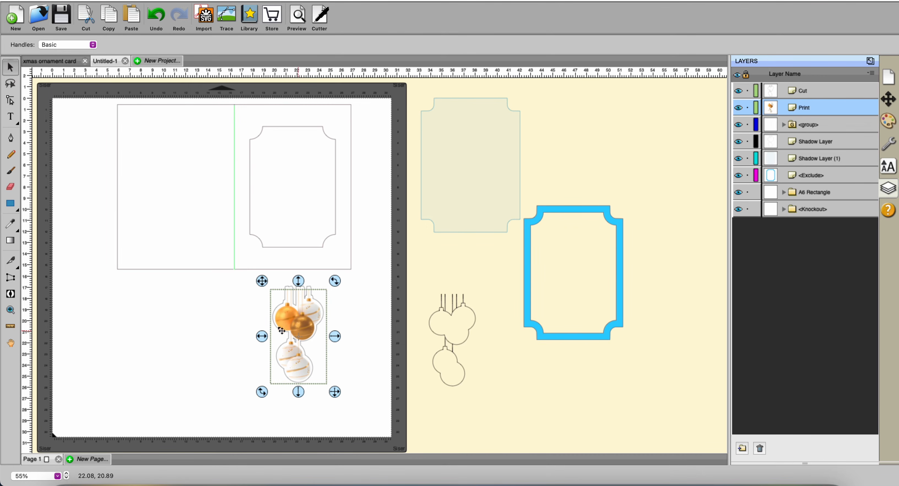
# Move the ornament image and its shadow outline into the blue frame's upper-left area and scale them to about 4.56 × 7.87 cm
pyautogui.moveTo(217, 273); pyautogui.dragTo(366, 418)
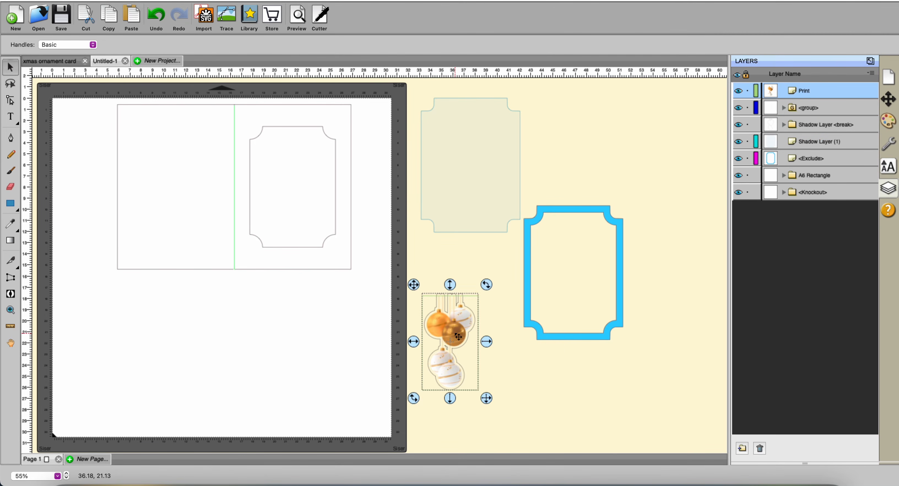
pyautogui.moveTo(455, 333); pyautogui.dragTo(567, 250)
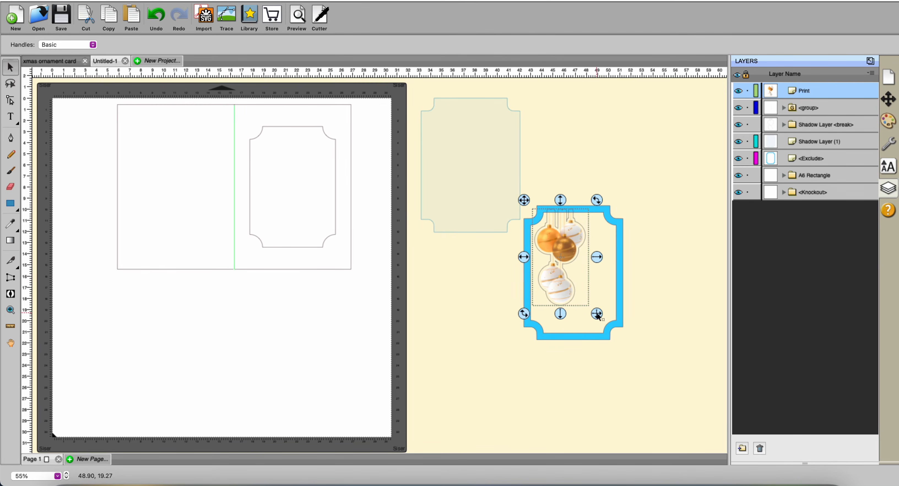
pyautogui.moveTo(598, 318); pyautogui.dragTo(593, 311)
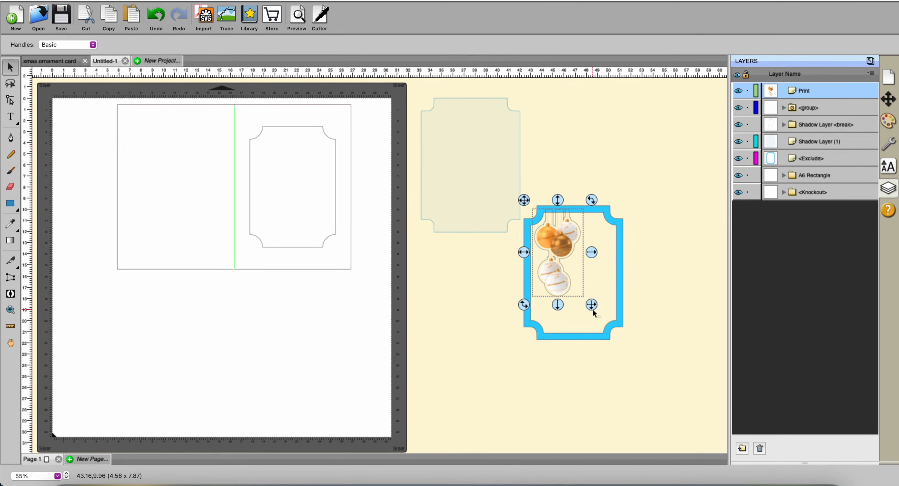
pyautogui.click(541, 448)
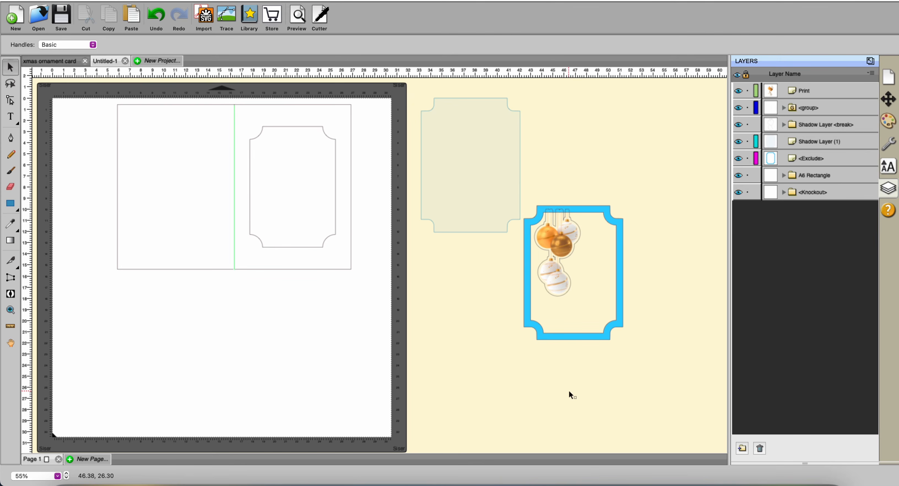
# Hide the Print layer, unite the ornaments' shadow outline with the blue frame, and open the merged shape's fill and stroke settings
pyautogui.click(560, 246)
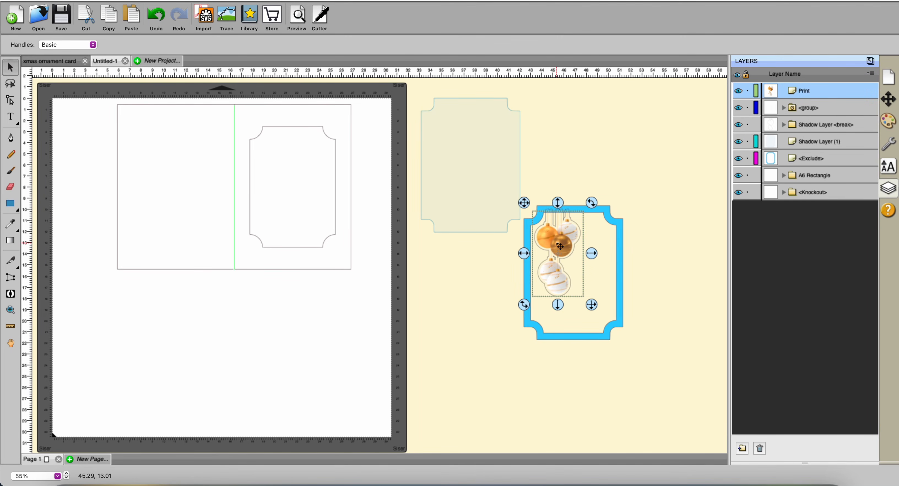
pyautogui.click(739, 90)
pyautogui.moveTo(655, 184); pyautogui.dragTo(494, 391)
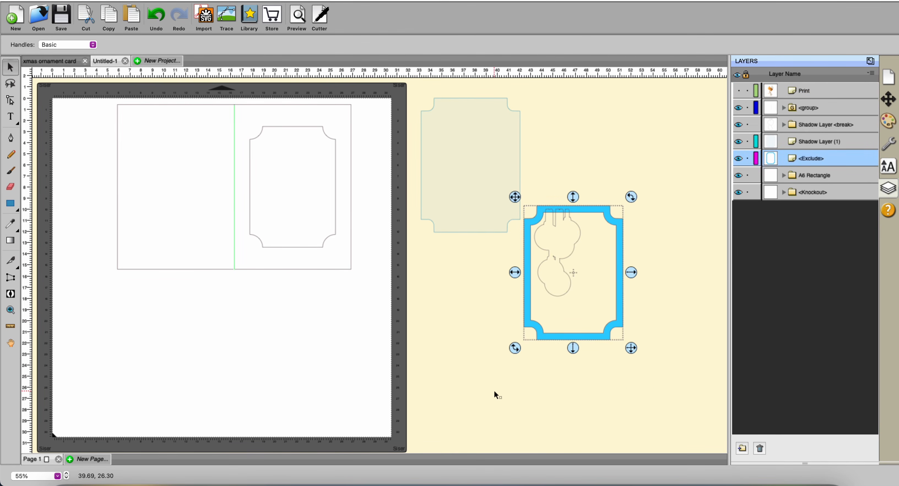
pyautogui.click(197, 1)
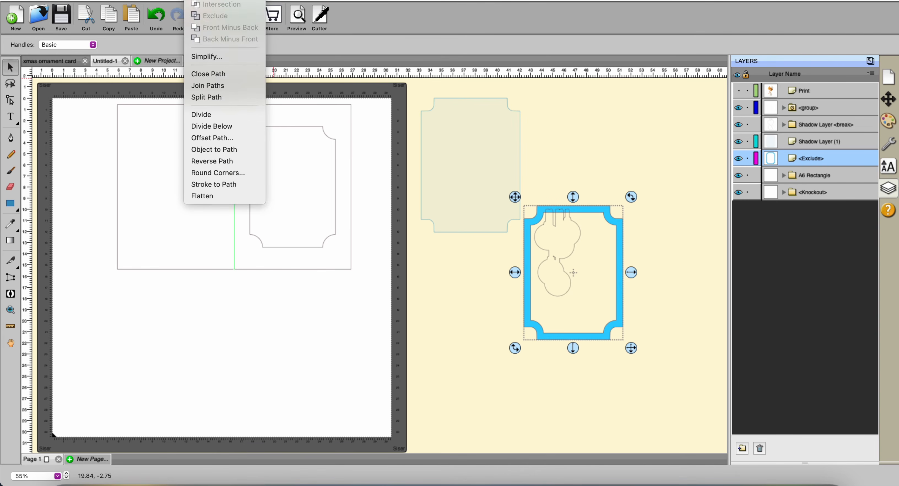
pyautogui.click(198, 0)
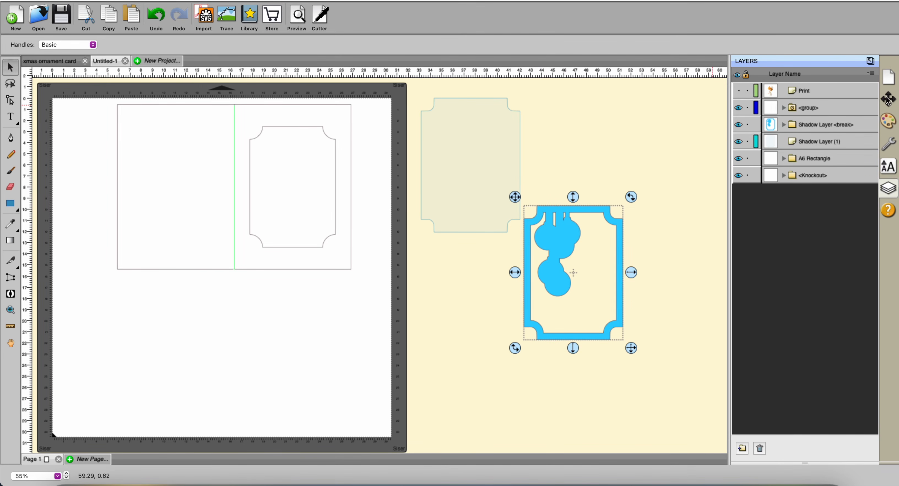
pyautogui.click(890, 120)
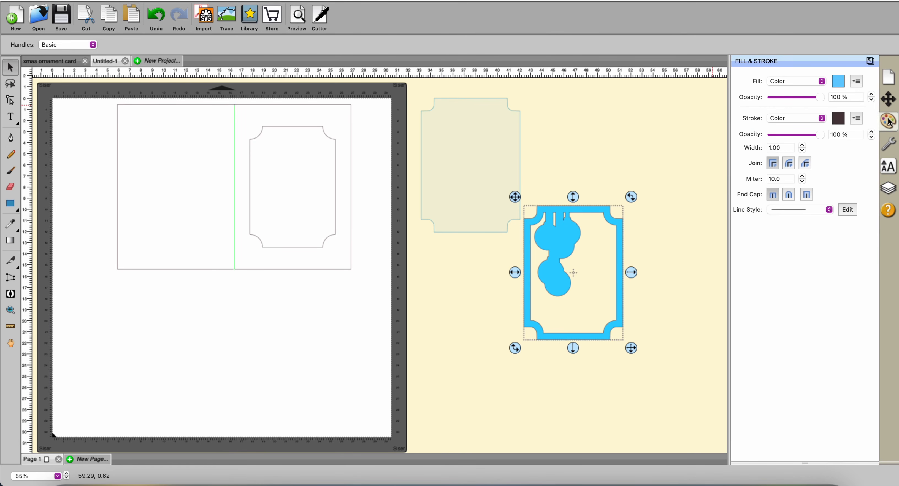
# Remove the fill from the merged ornament frame and show the Print layer again
pyautogui.click(822, 81)
pyautogui.click(778, 70)
pyautogui.click(889, 188)
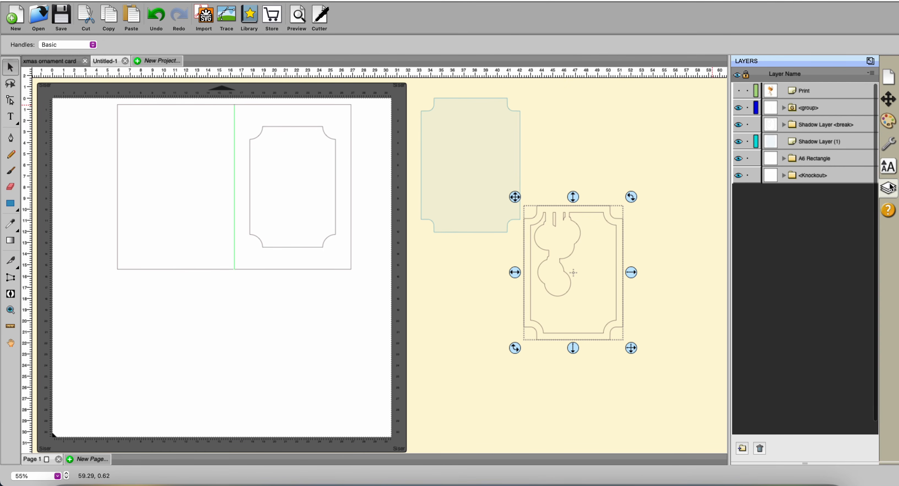
pyautogui.click(738, 91)
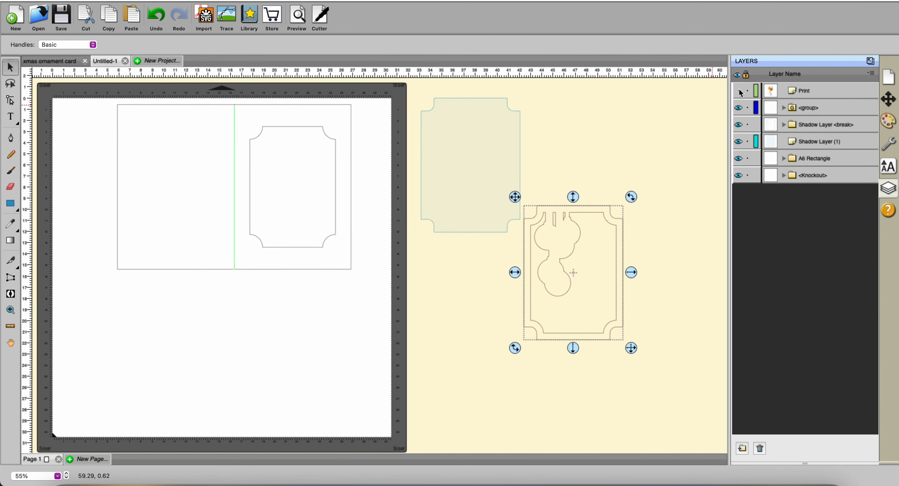
# Select the frame together with the ornament image and move both onto the mat, below the card base
pyautogui.click(653, 235)
pyautogui.moveTo(668, 173); pyautogui.dragTo(499, 412)
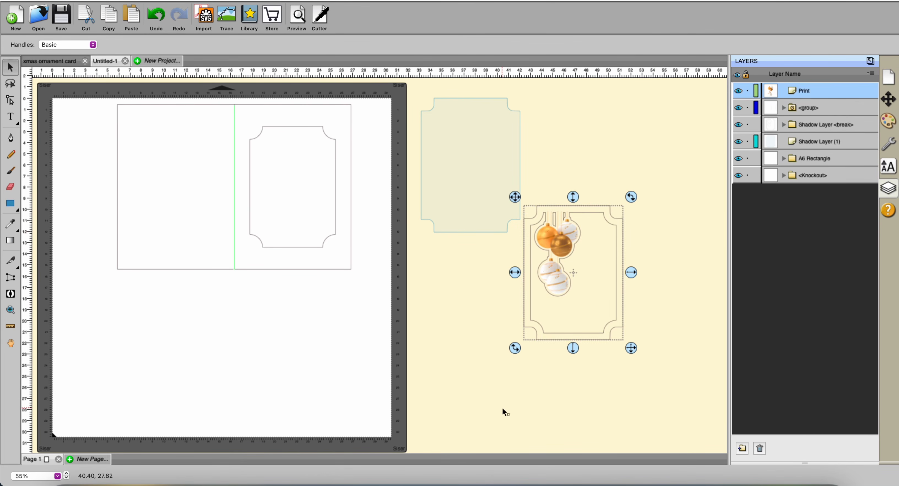
pyautogui.moveTo(605, 295); pyautogui.dragTo(324, 209)
pyautogui.press('super+z')
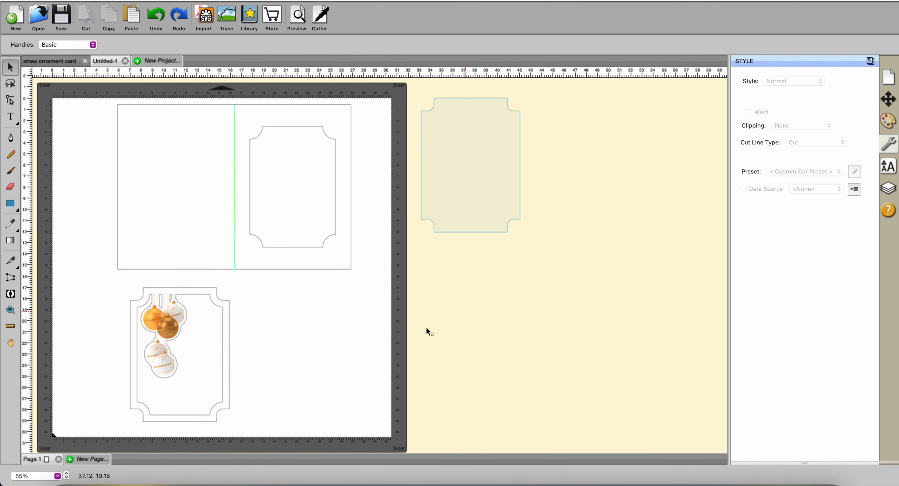
# Copy the frame with its ornament image and paste a duplicate on the mat
pyautogui.click(183, 317)
pyautogui.click(244, 264)
pyautogui.click(231, 306)
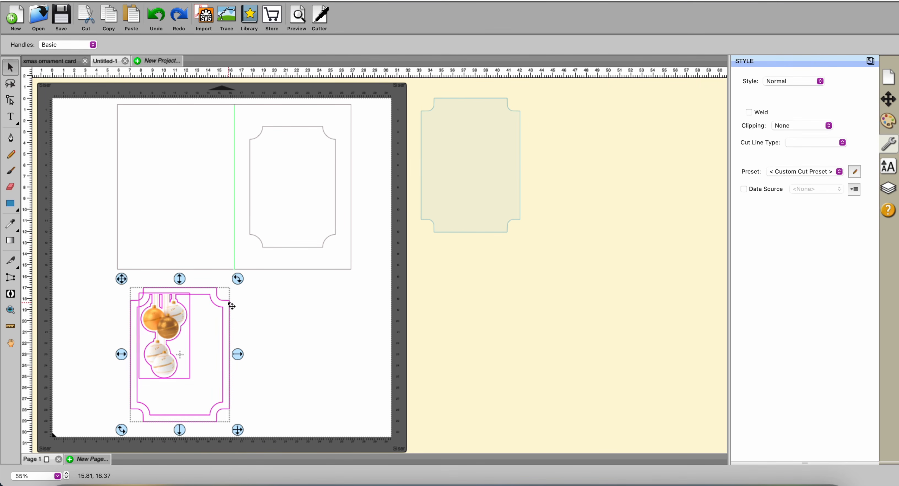
pyautogui.rightClick(229, 302)
pyautogui.click(241, 293)
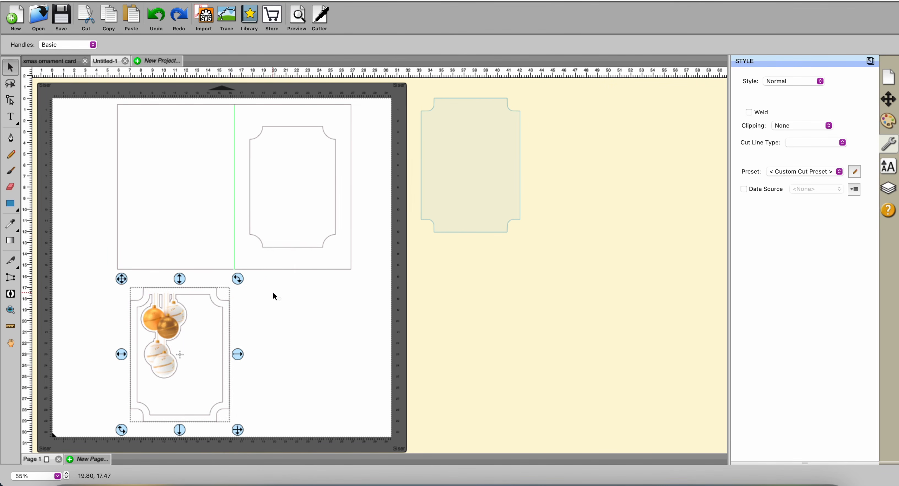
pyautogui.rightClick(273, 292)
pyautogui.click(275, 305)
# Flip the pasted ornament frame horizontally and move it to the right of the original frame
pyautogui.click(888, 101)
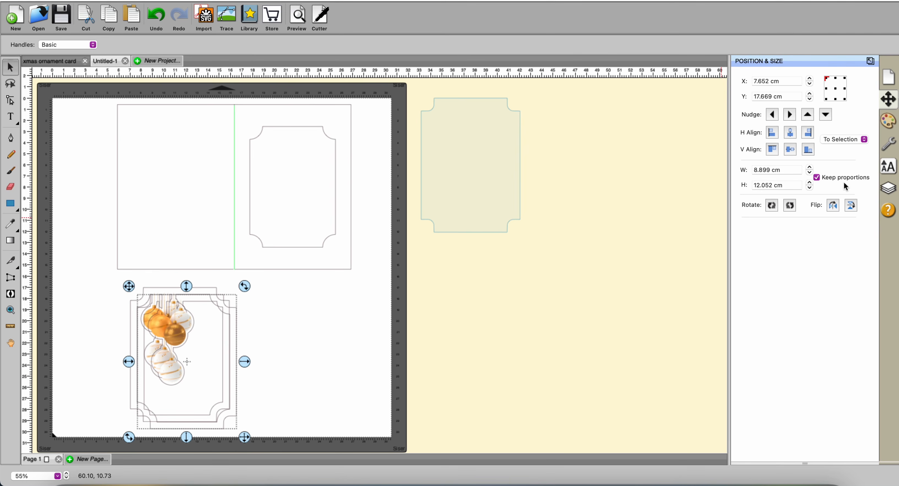
pyautogui.click(834, 206)
pyautogui.moveTo(129, 286); pyautogui.dragTo(263, 287)
pyautogui.click(446, 327)
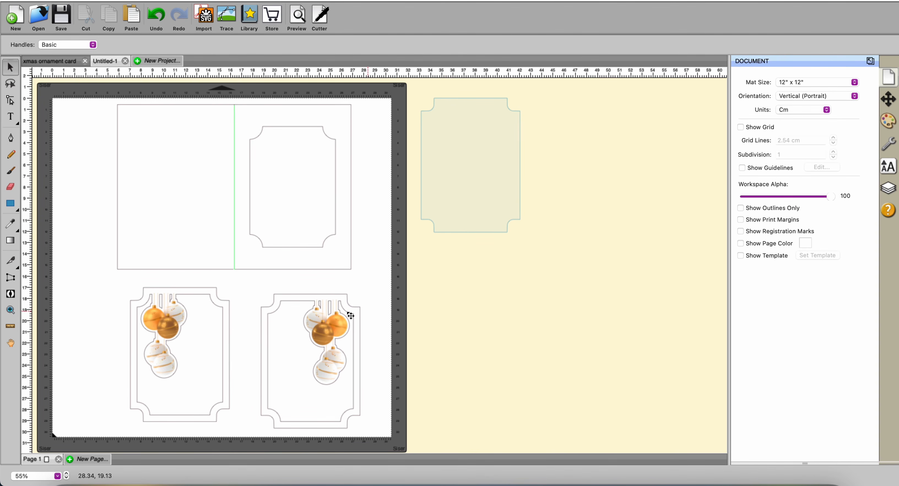
# Reposition the mirrored frame at about X 18.90, Y 16.77 cm, and move the translucent panel onto the mat over the card's left edge
pyautogui.click(161, 335)
pyautogui.click(483, 225)
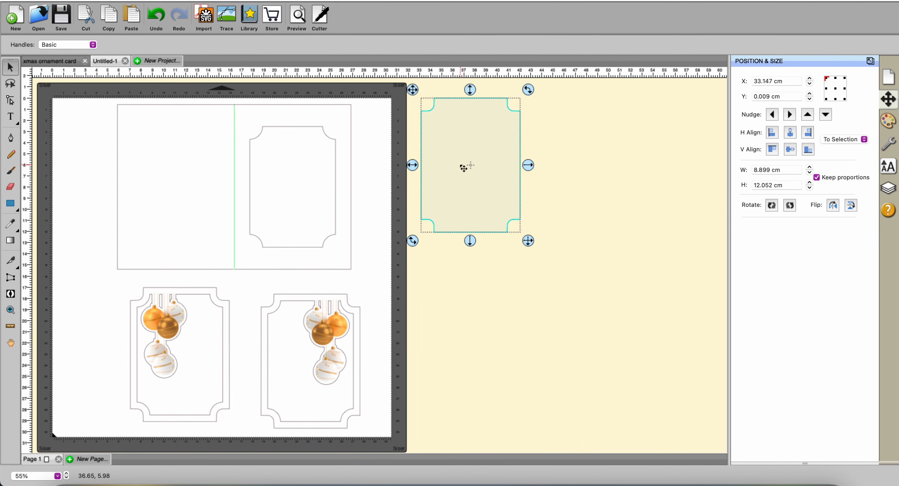
pyautogui.moveTo(503, 139); pyautogui.dragTo(346, 327)
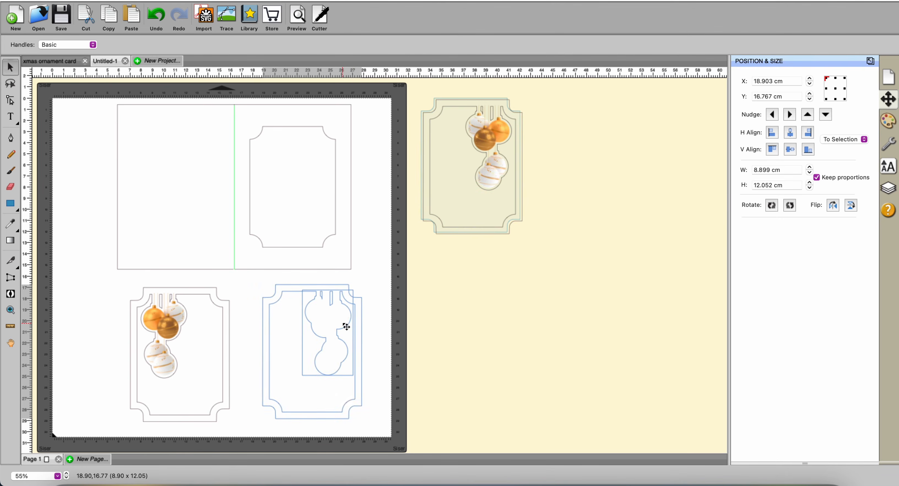
pyautogui.click(496, 317)
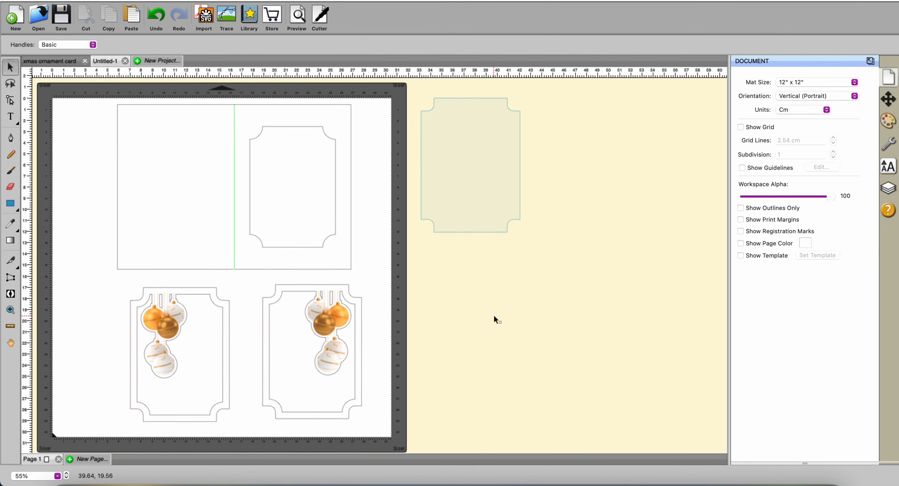
pyautogui.moveTo(486, 175); pyautogui.dragTo(127, 208)
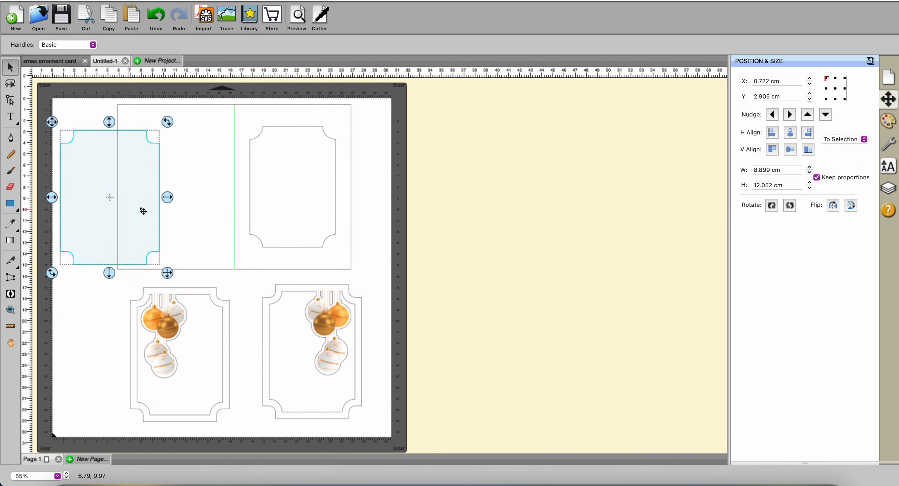
pyautogui.click(518, 298)
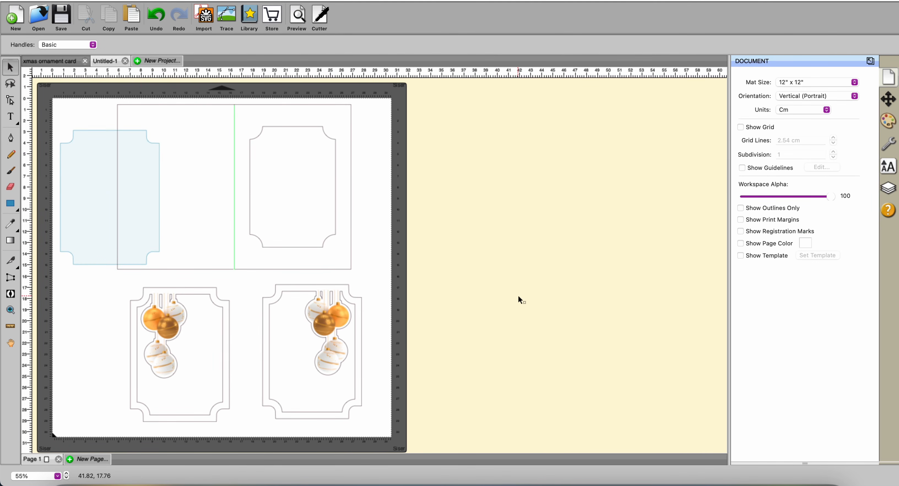